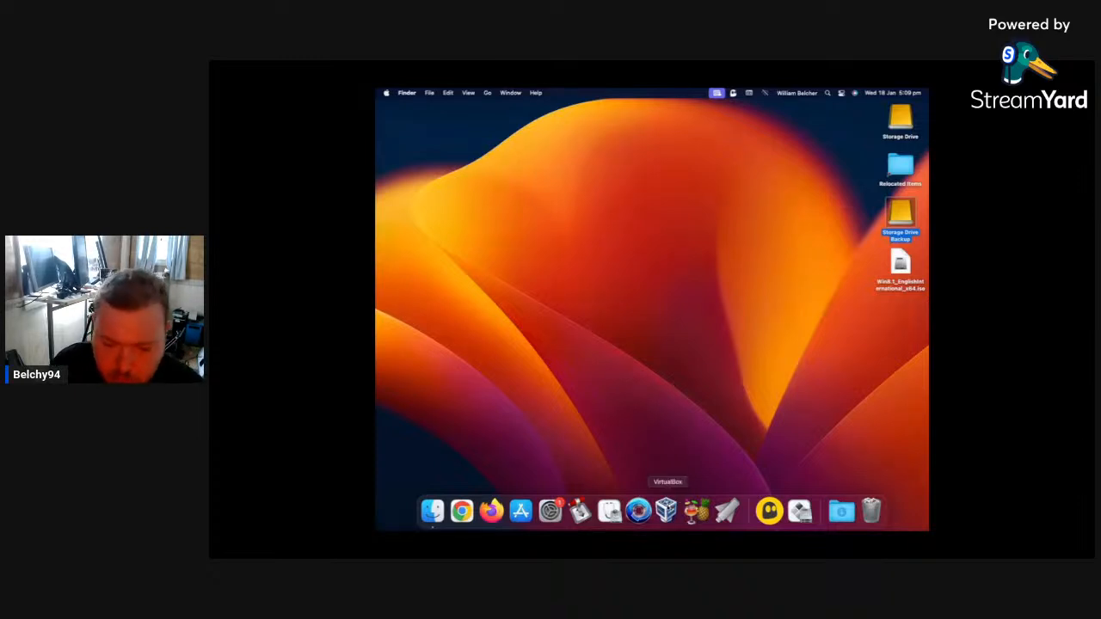
Open VirtualBox and remove the Windows Whistler 2223 and Windows Whistler 2211 virtual machines, deleting all their files.
click(667, 511)
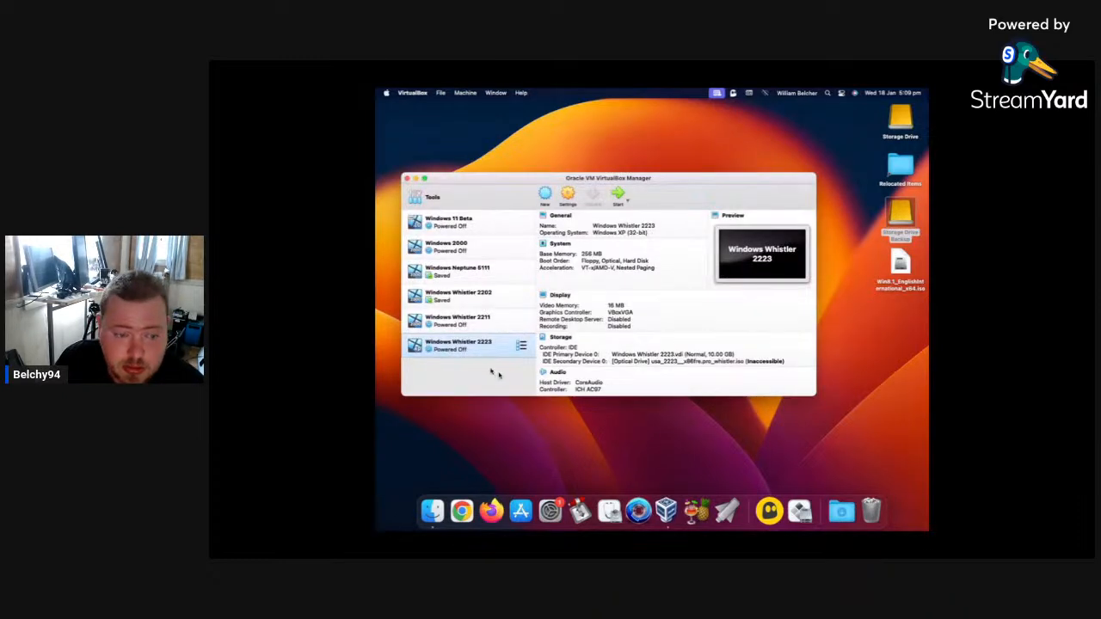
right_click(479, 345)
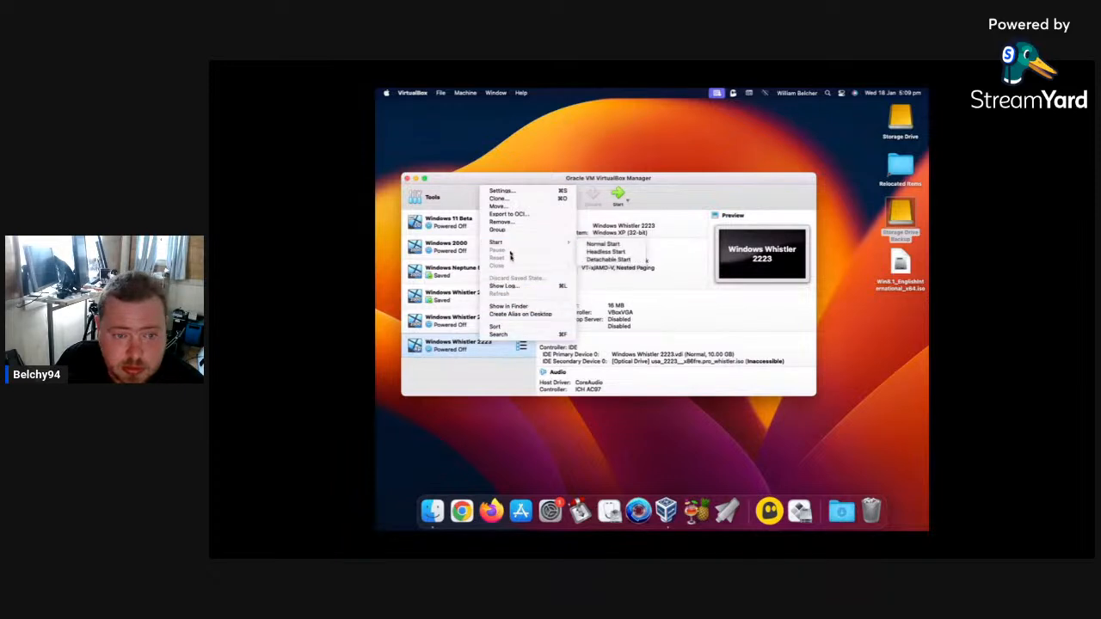
click(508, 222)
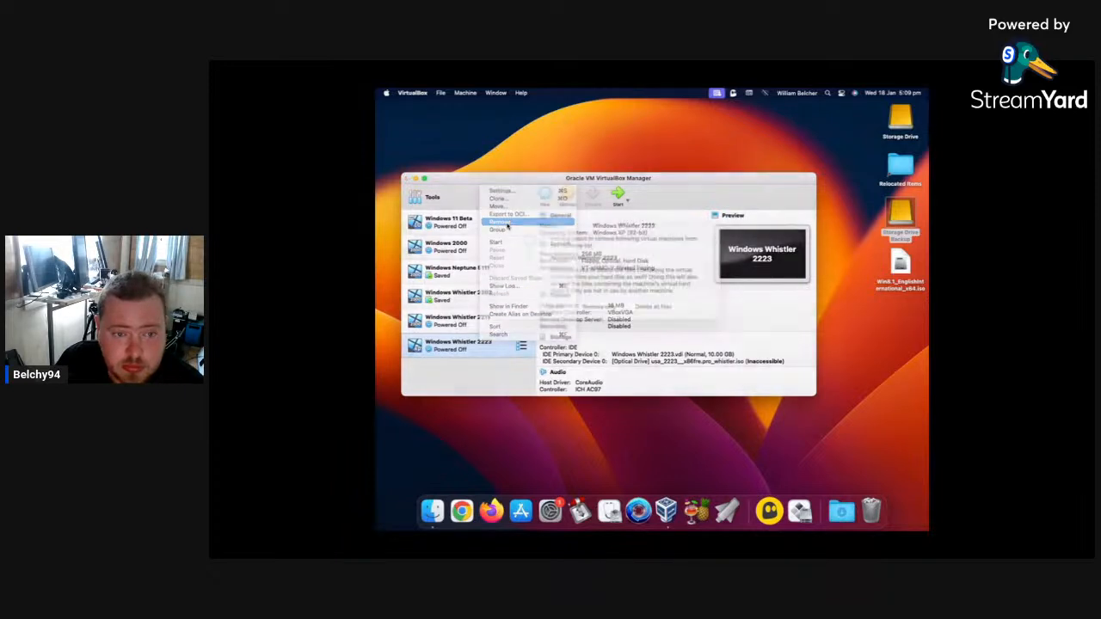
click(658, 320)
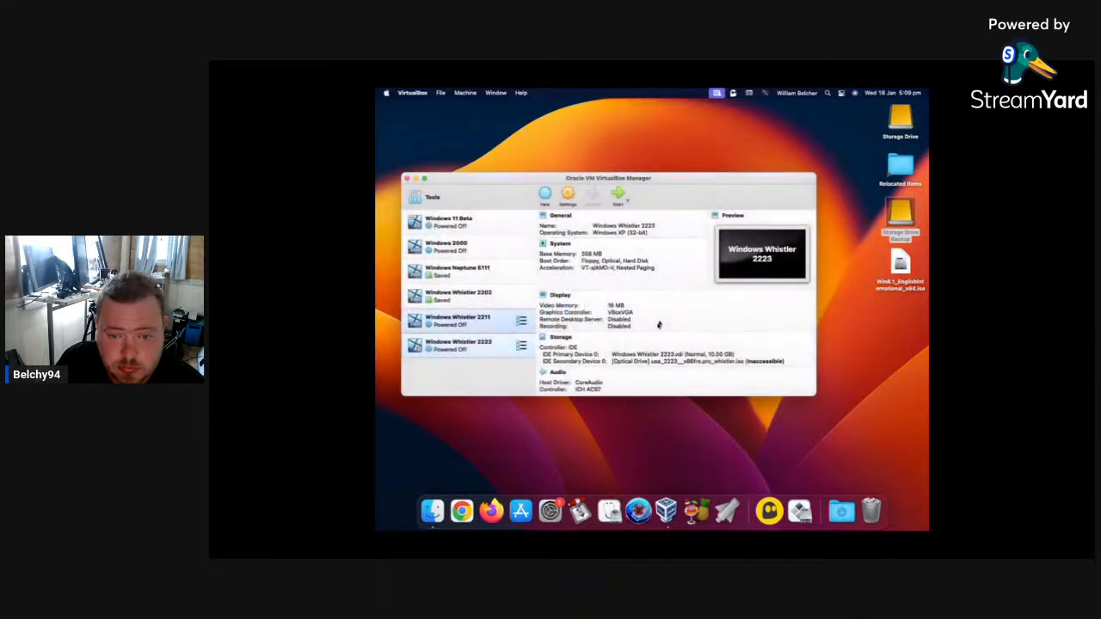
right_click(477, 329)
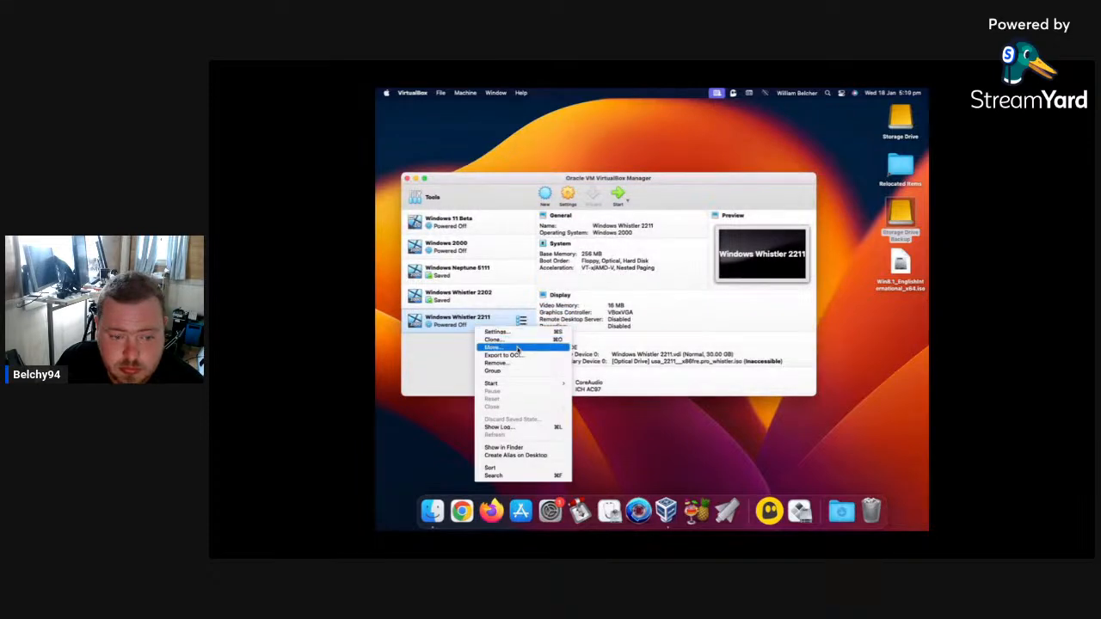
click(516, 363)
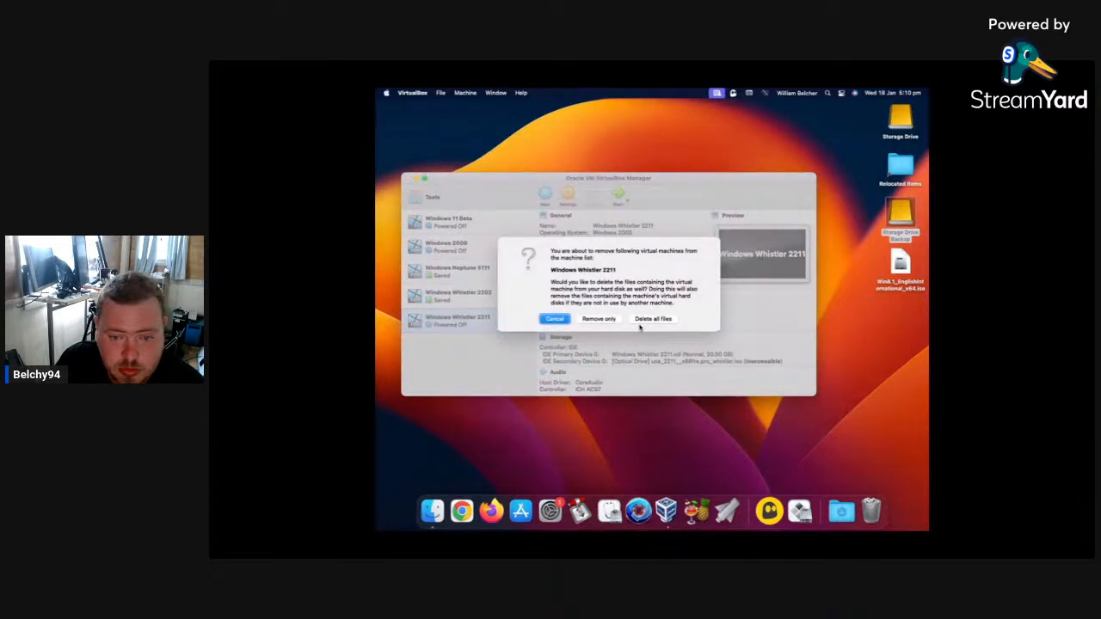
click(644, 320)
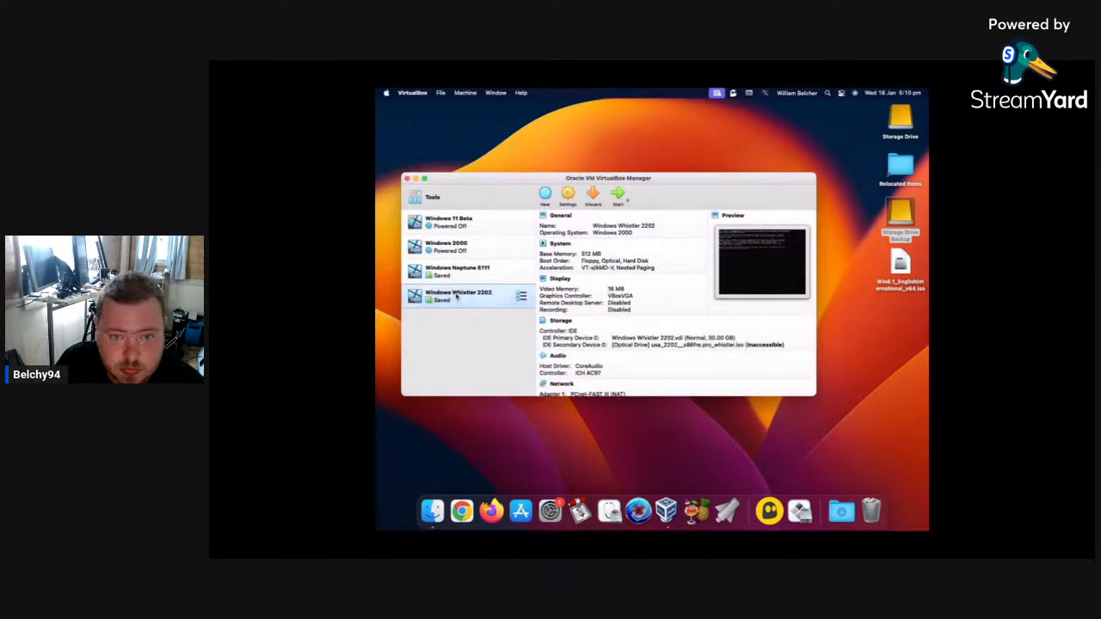
Remove the Windows Whistler 2202 and Windows Neptune 5111 virtual machines, deleting all their files.
right_click(458, 296)
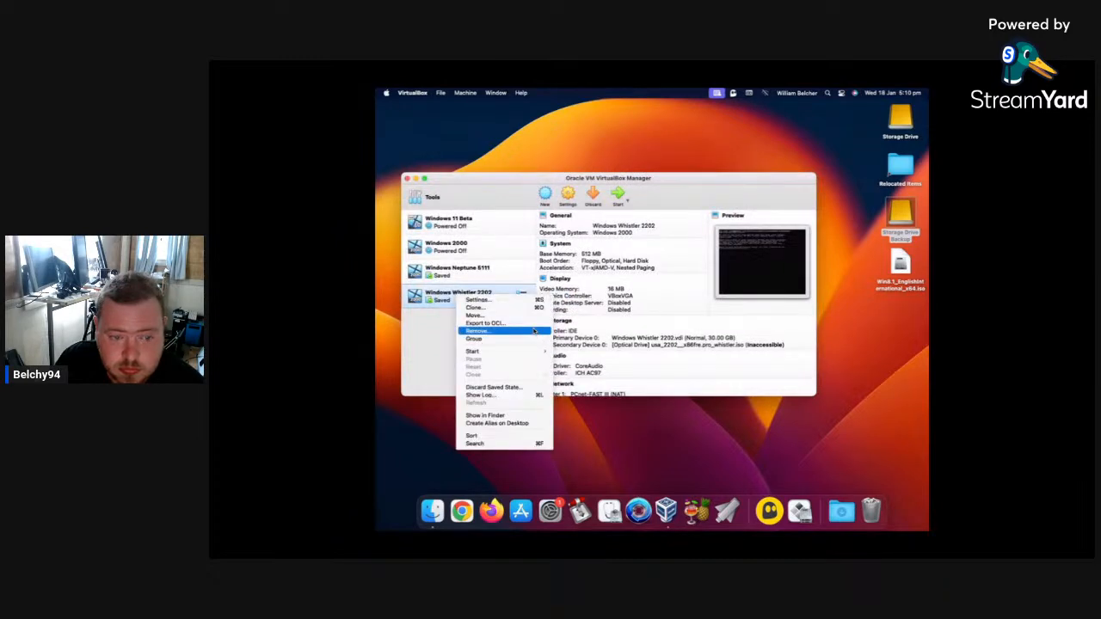
click(534, 330)
click(665, 323)
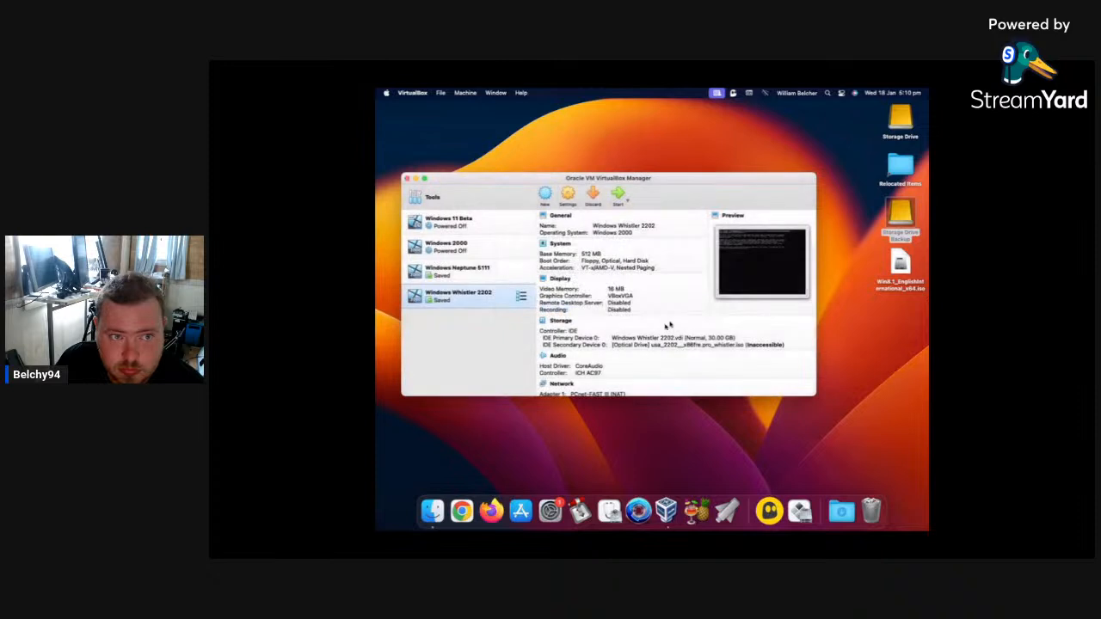
right_click(473, 279)
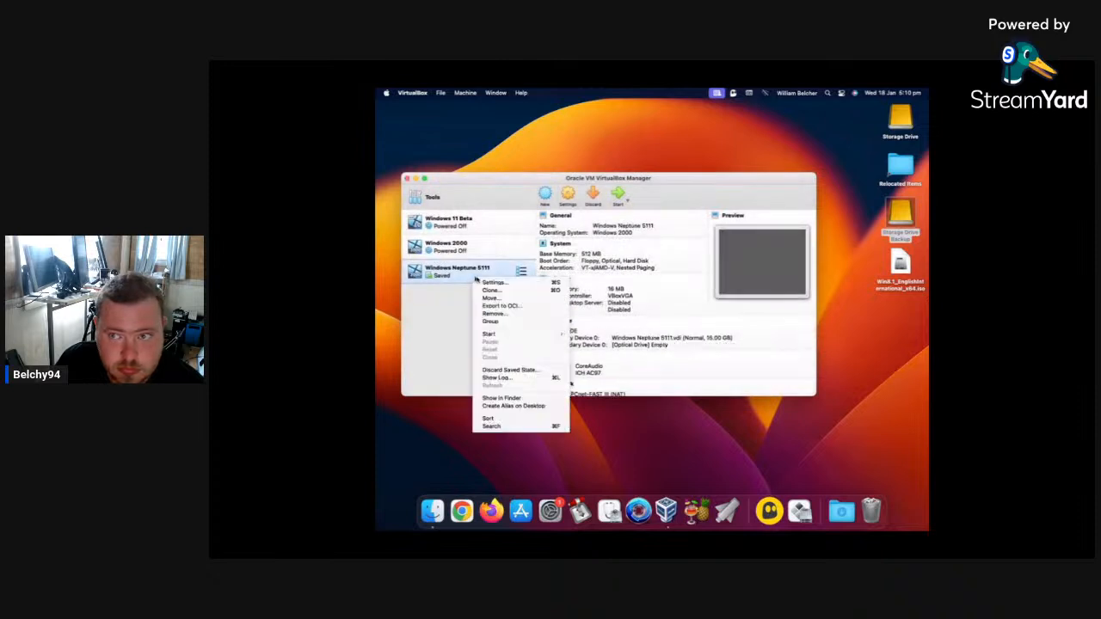
click(522, 314)
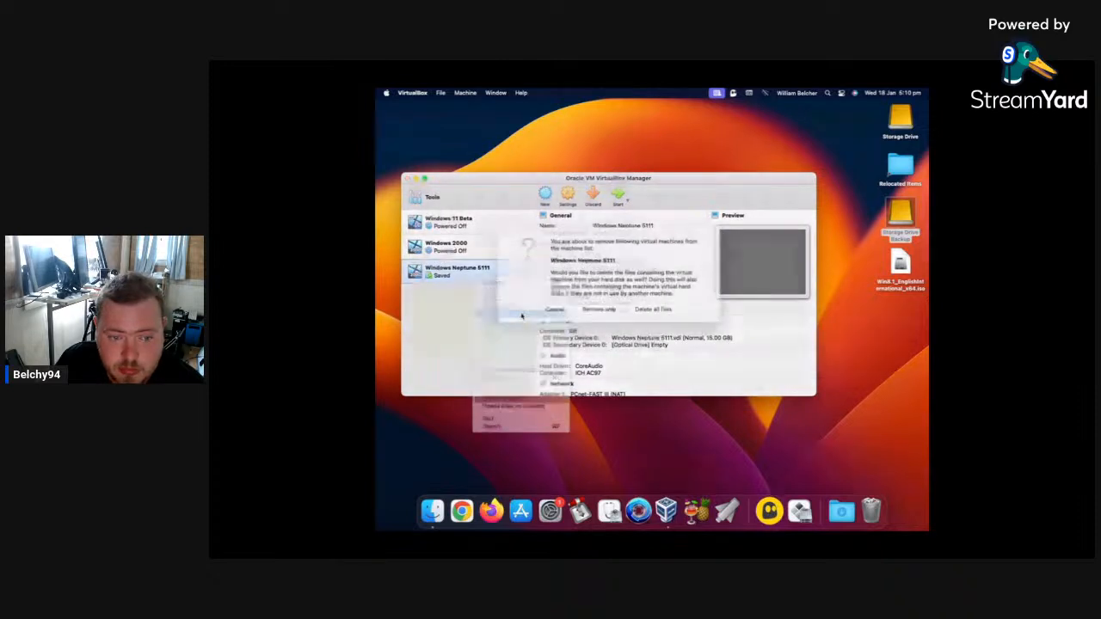
click(647, 318)
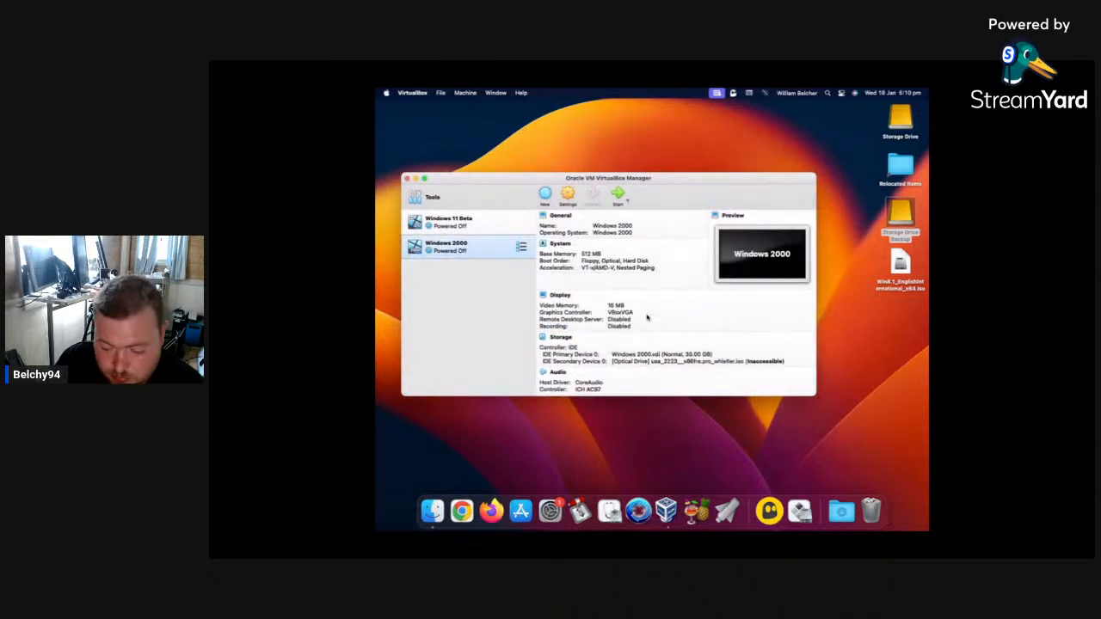
Remove the Windows 2000 and Windows 11 Beta virtual machines, deleting all their files.
right_click(459, 251)
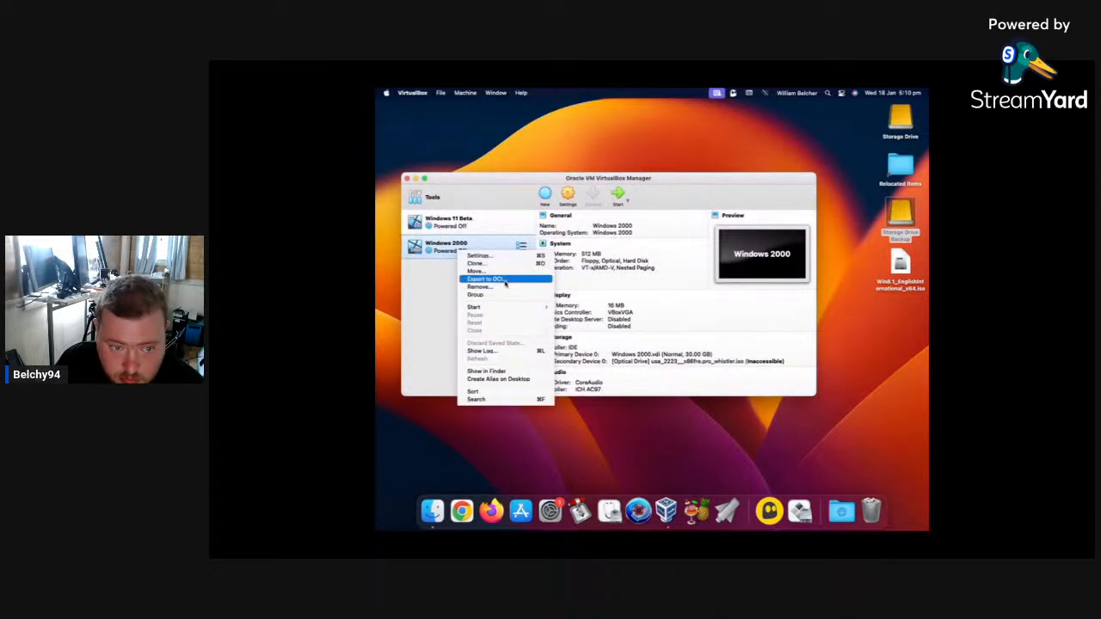
click(504, 284)
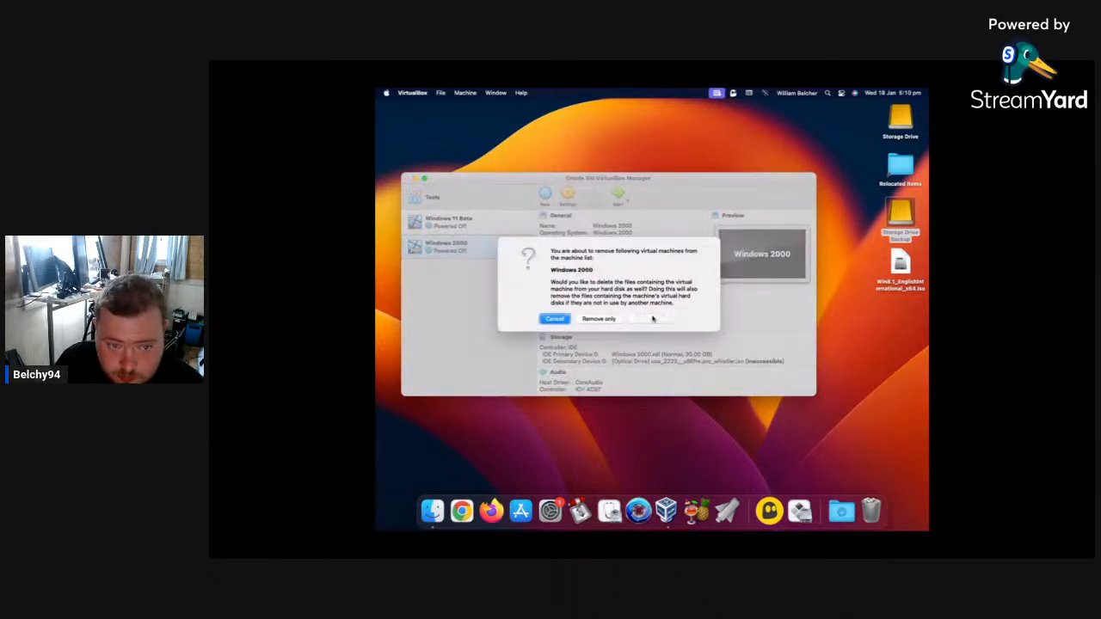
click(653, 319)
right_click(438, 229)
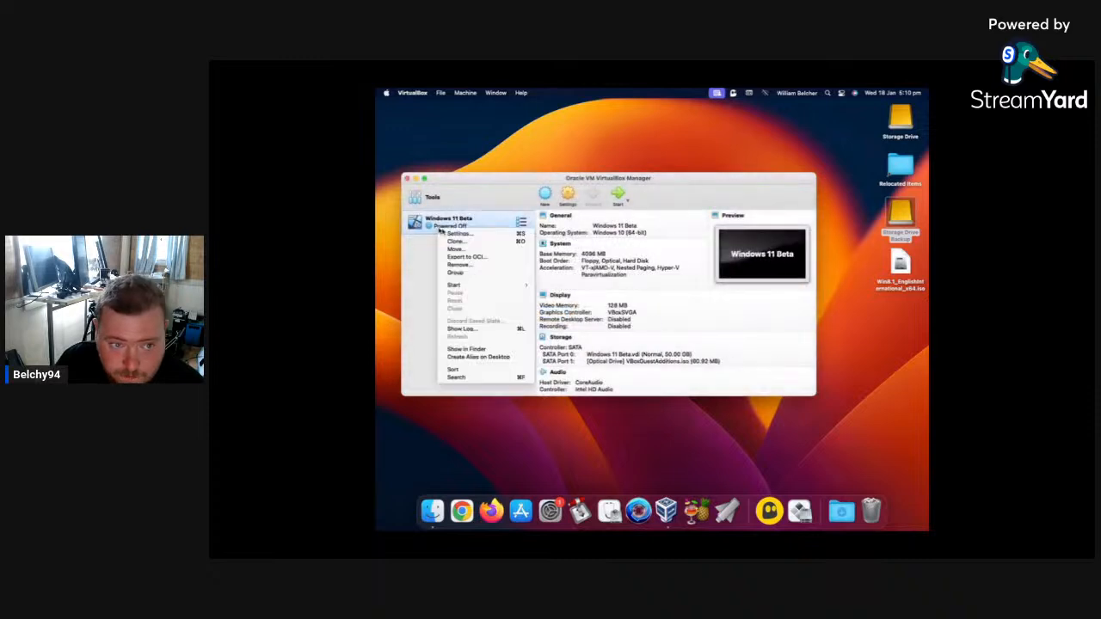
click(482, 269)
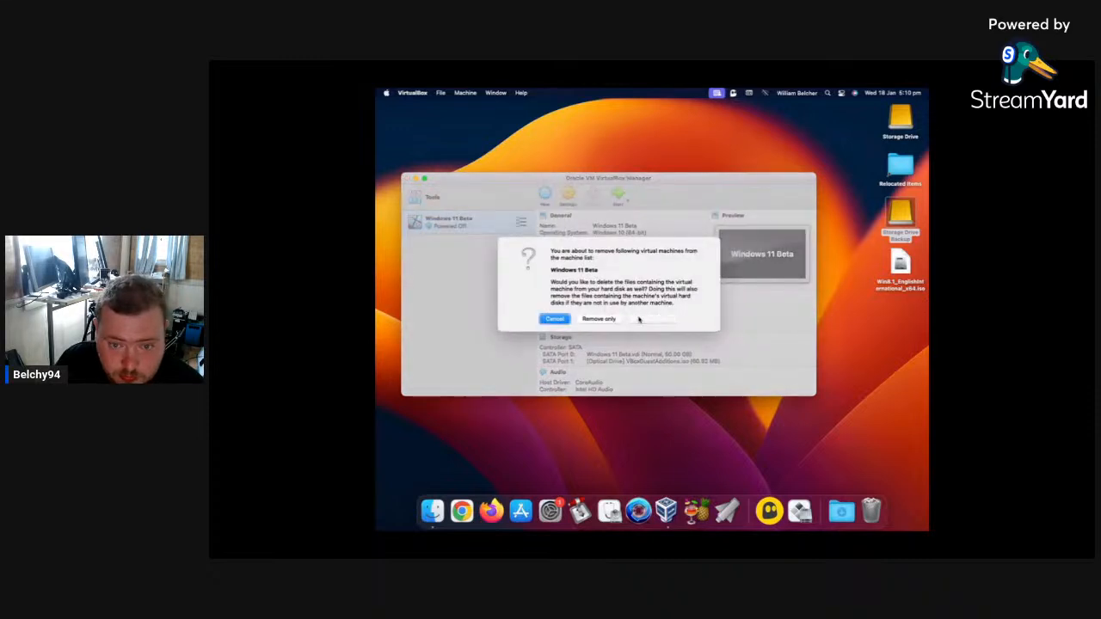
click(641, 318)
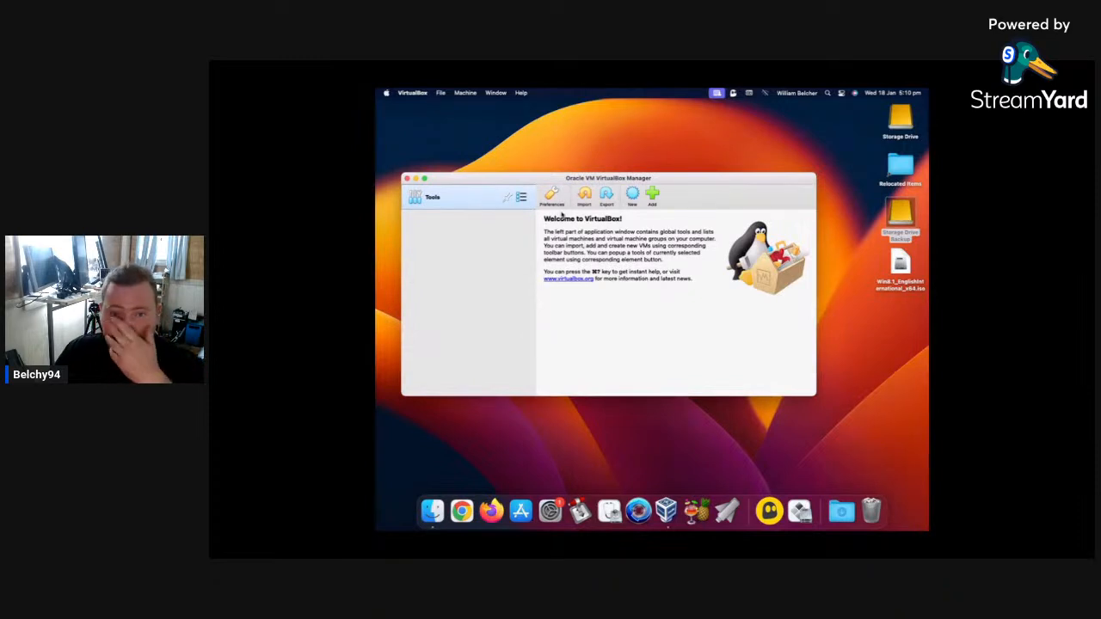
Start a new virtual machine and set its machine folder to Virtual Images on the Storage Drive.
click(634, 196)
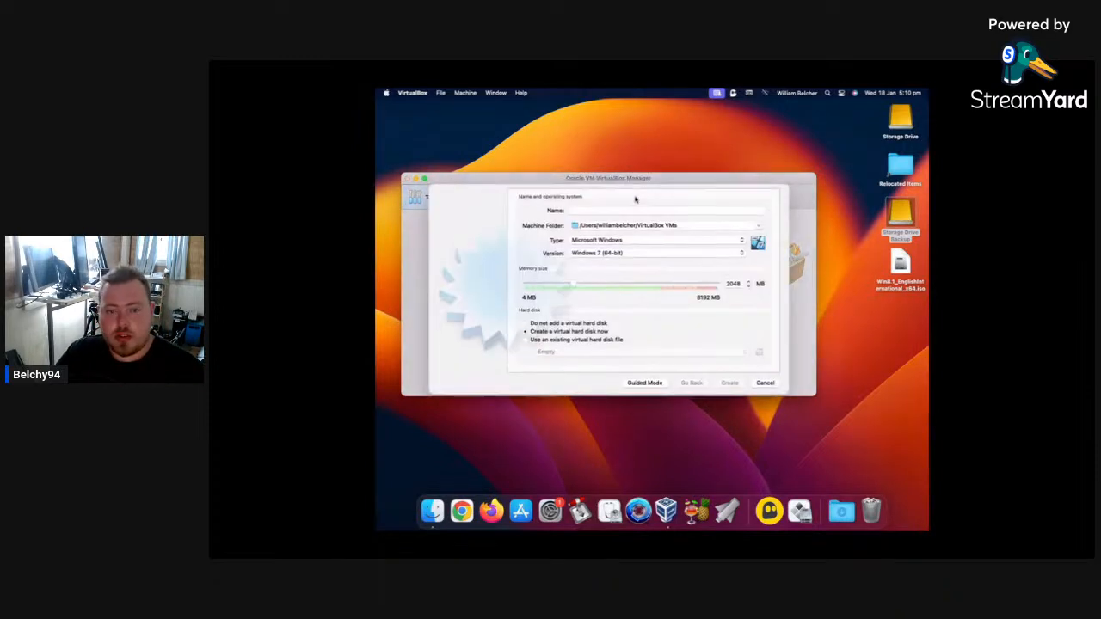
click(758, 225)
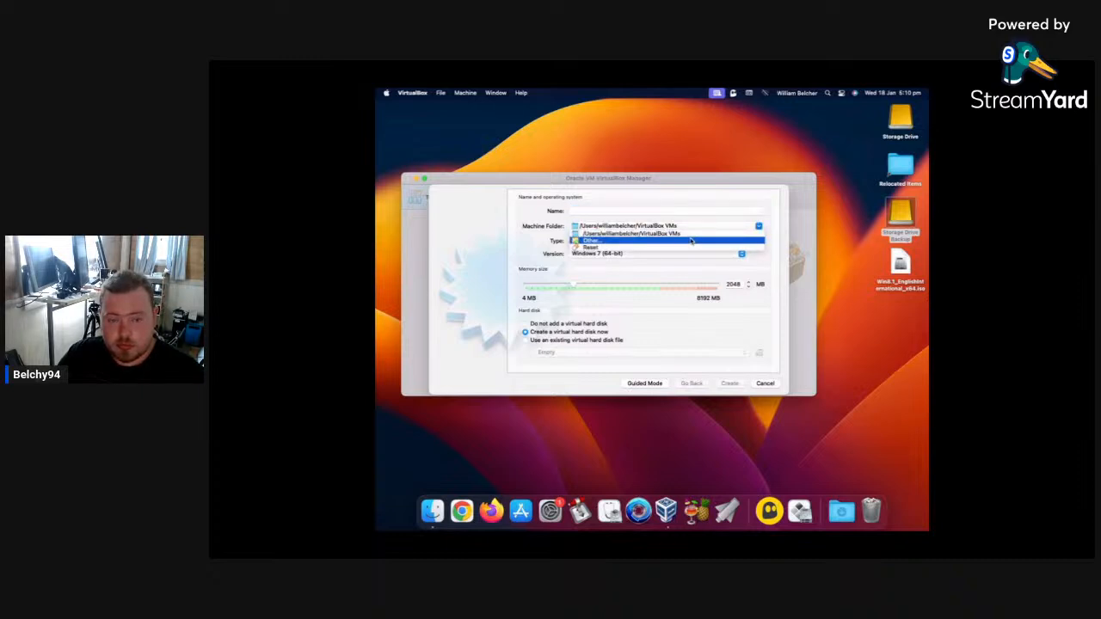
click(594, 241)
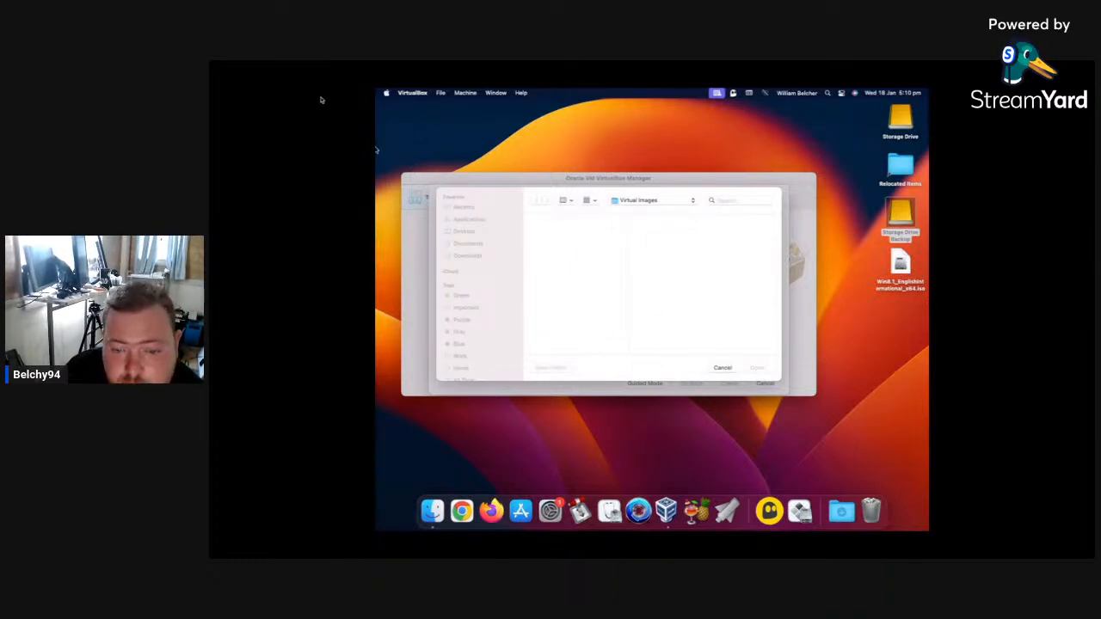
click(410, 94)
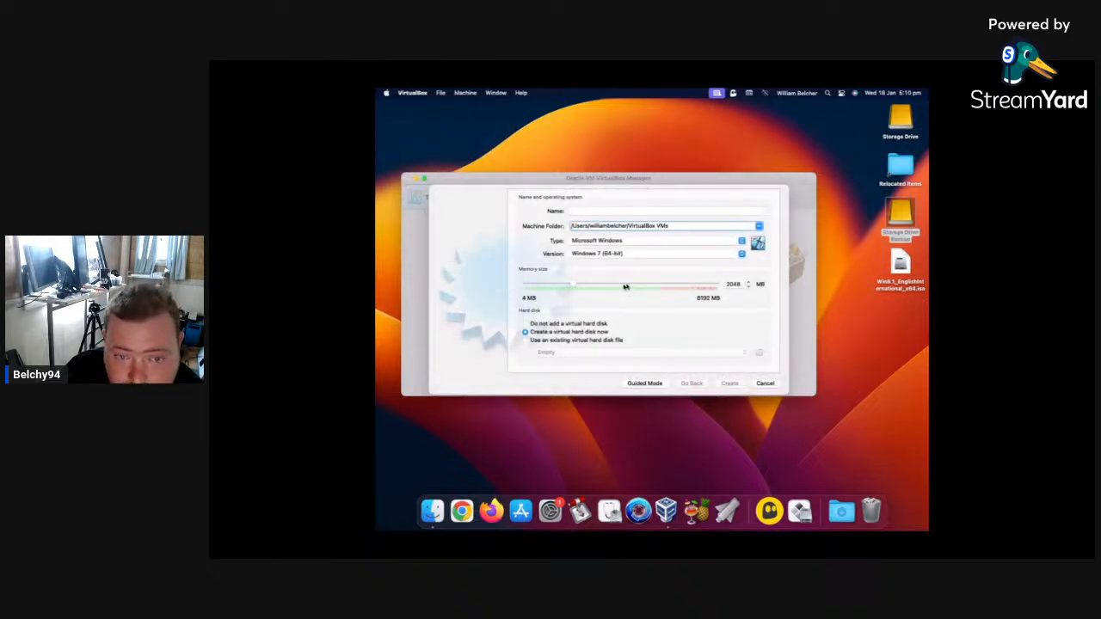
click(759, 226)
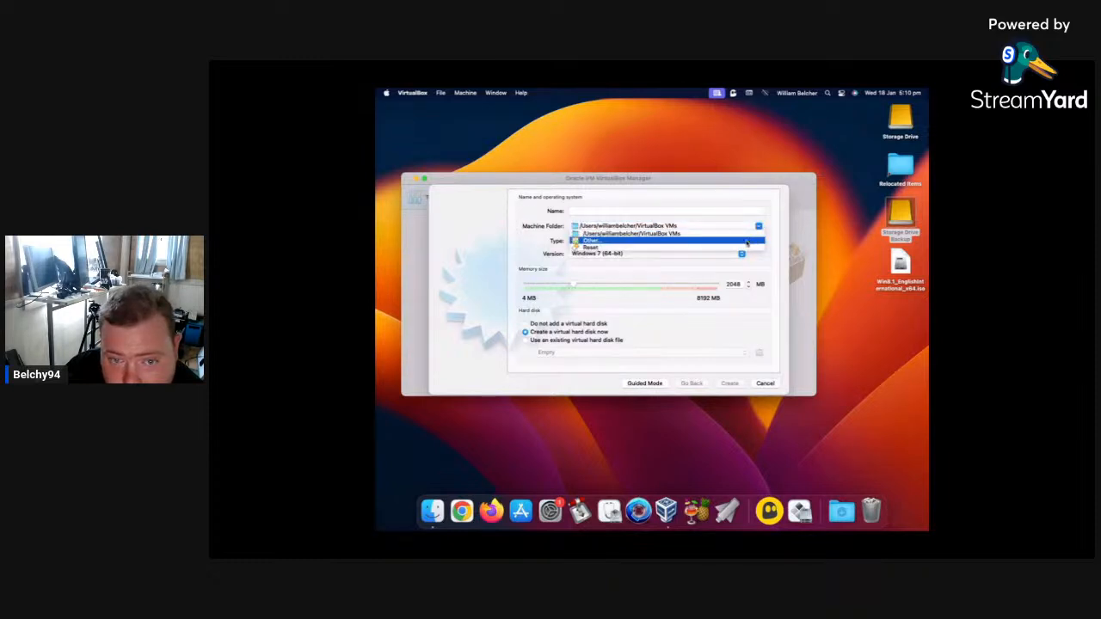
click(747, 245)
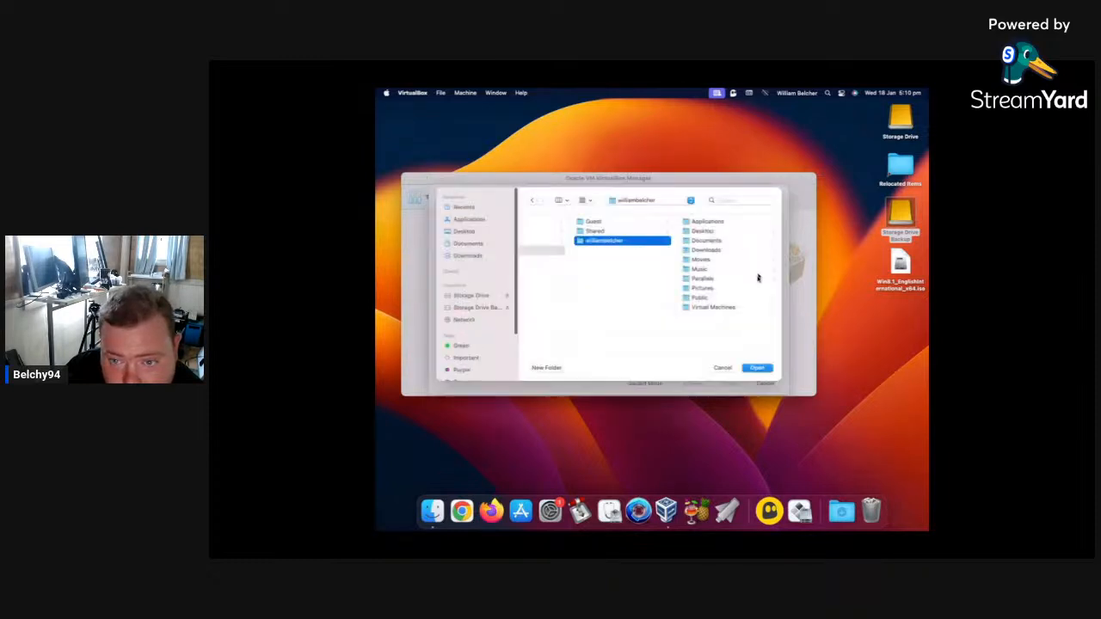
click(478, 298)
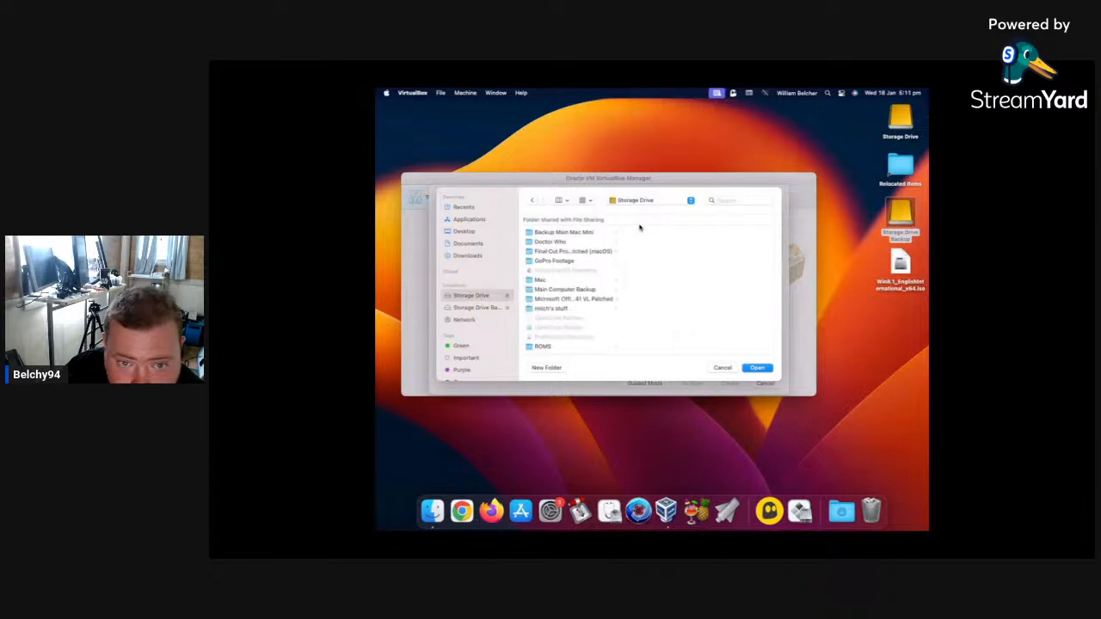
scroll(574, 293, down, 6)
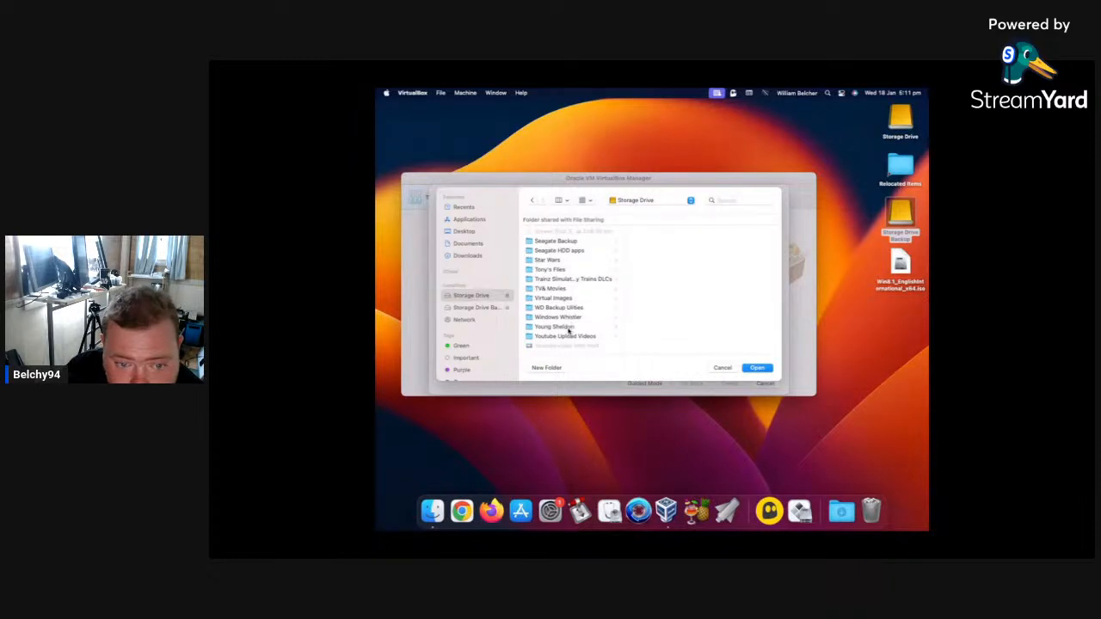
click(557, 298)
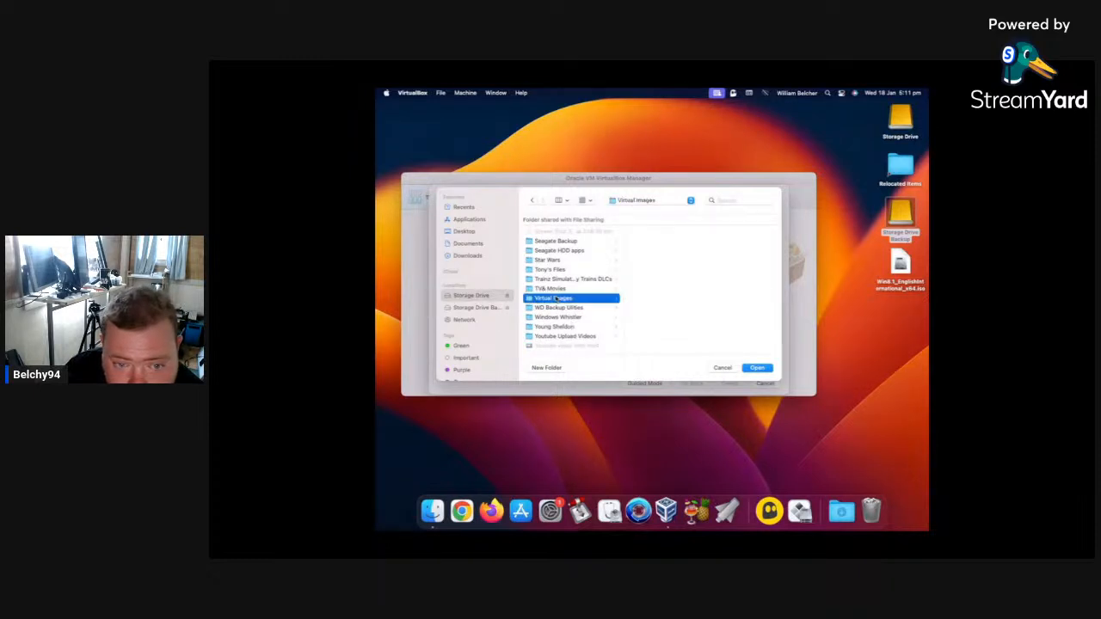
click(759, 368)
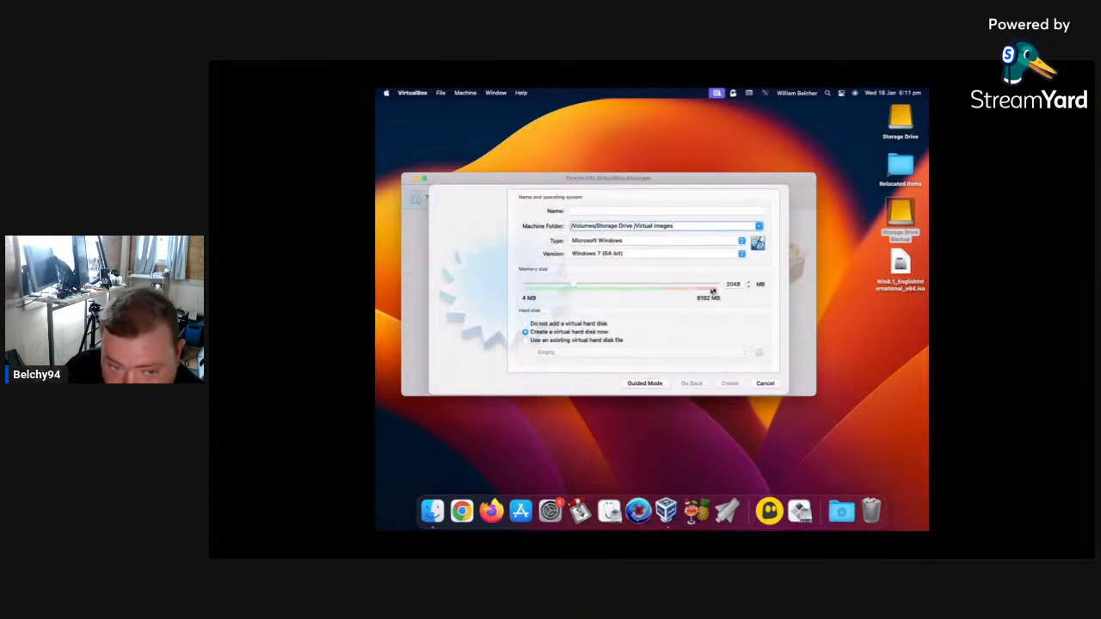
Set the new machine's version to Windows 8.1 (64-bit) and its memory size to 4096 MB.
click(733, 256)
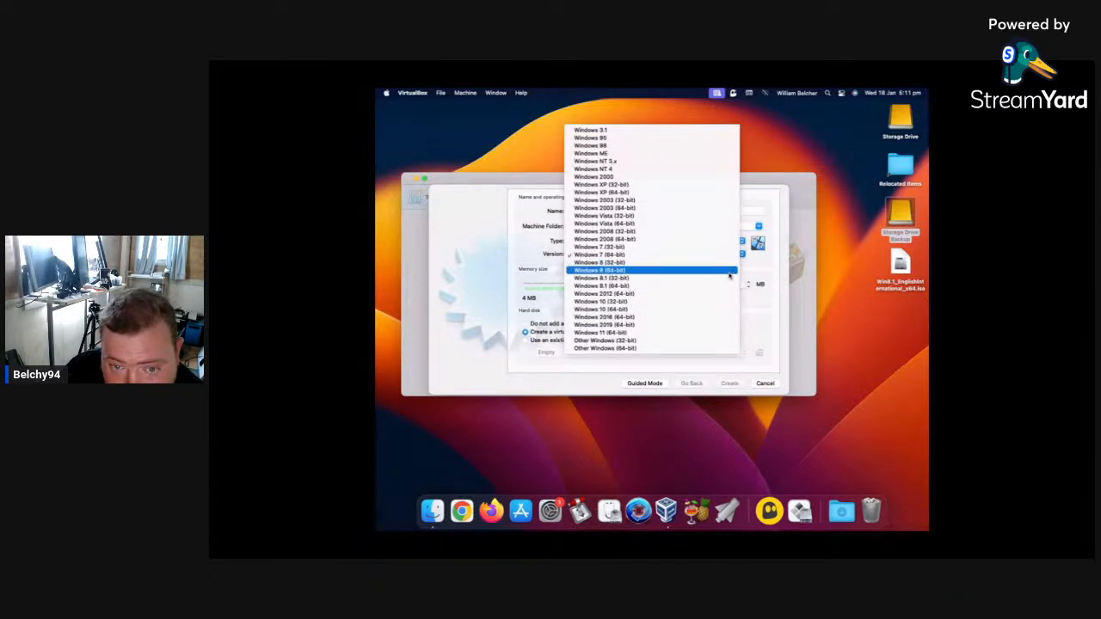
click(730, 286)
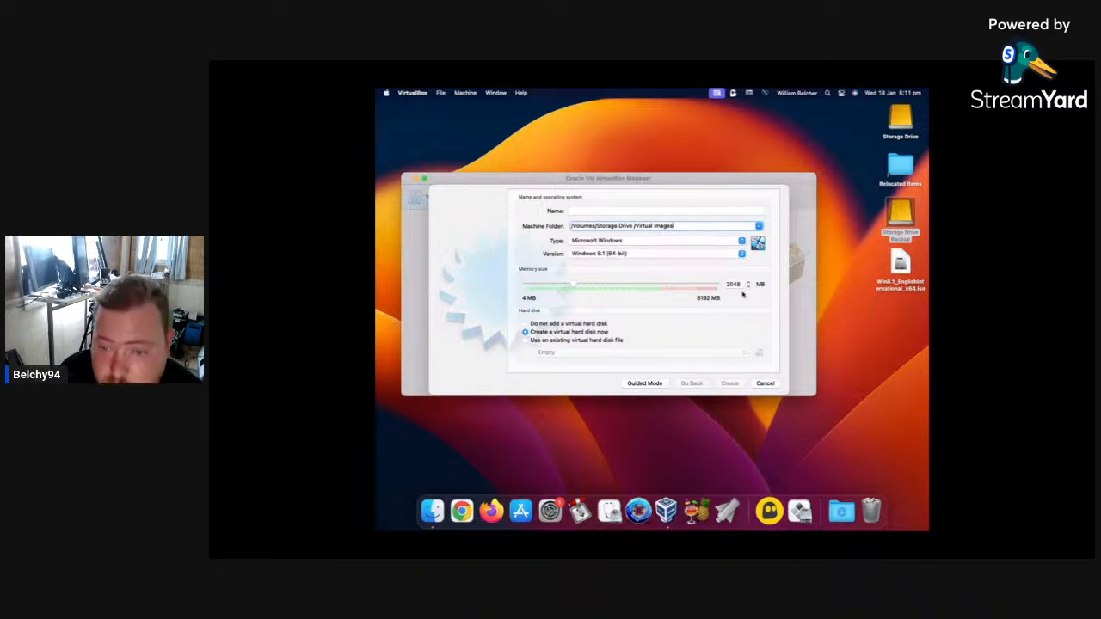
click(739, 285)
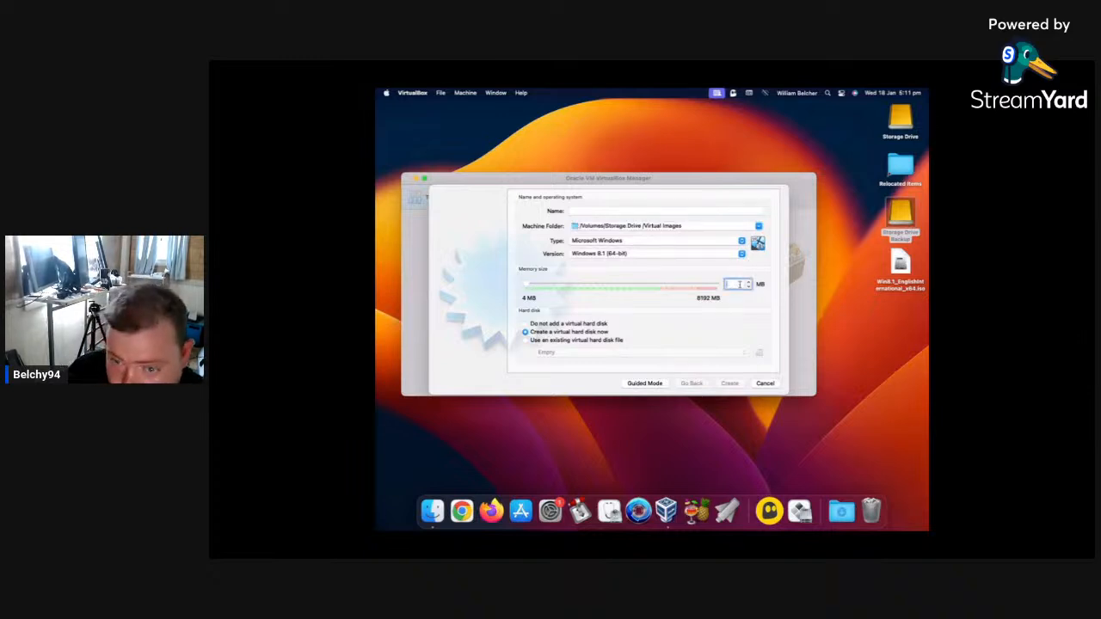
text(4096)
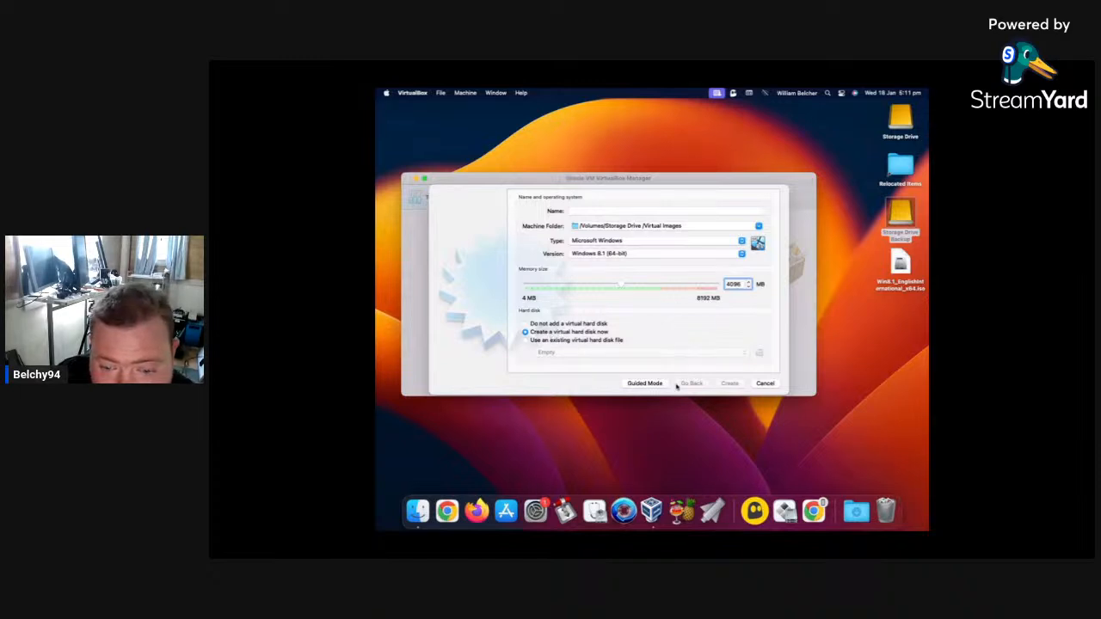
Name the virtual machine Windows 8.1 and proceed with creating it to reach the virtual hard disk settings.
click(641, 210)
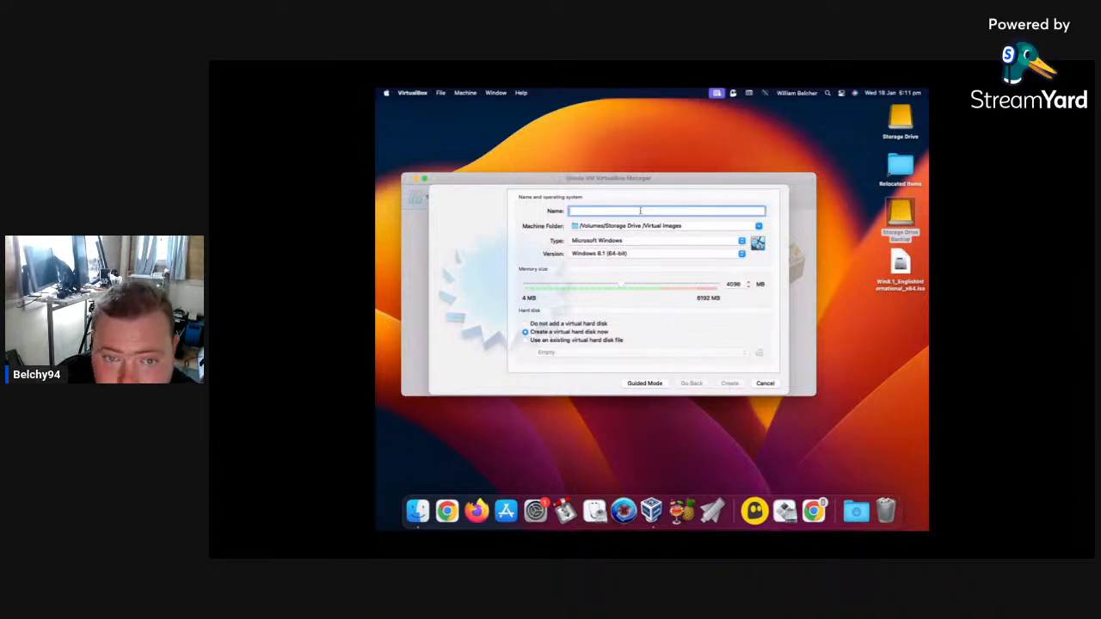
text(Win)
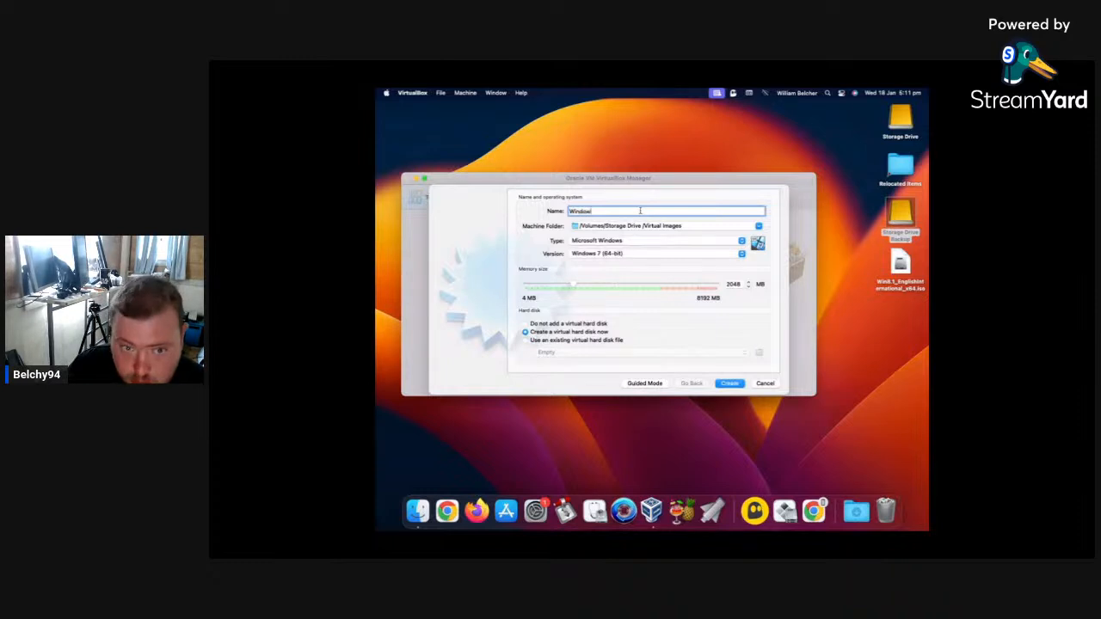
text(dows 8.1)
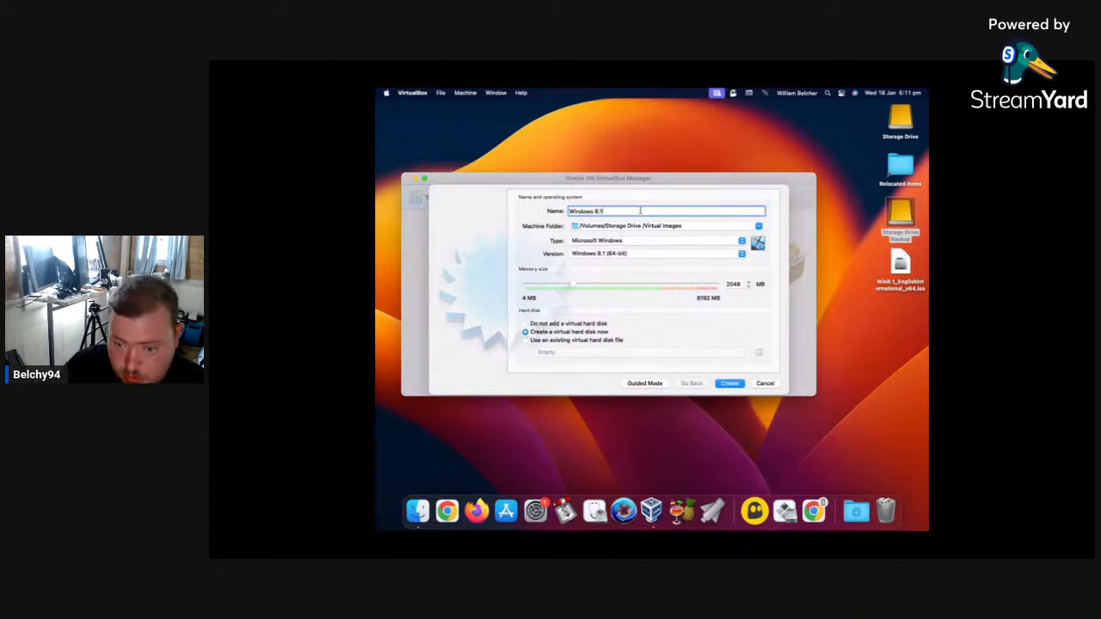
click(723, 384)
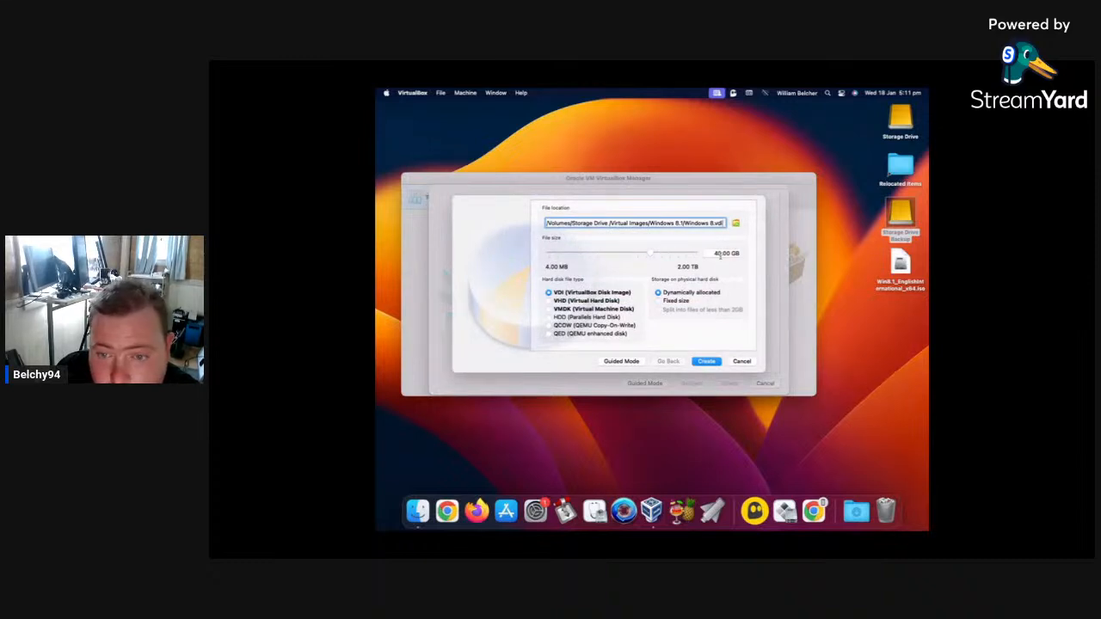
Create the 40 GB dynamically allocated VDI disk and open the Windows 8.1 machine's system settings.
click(718, 365)
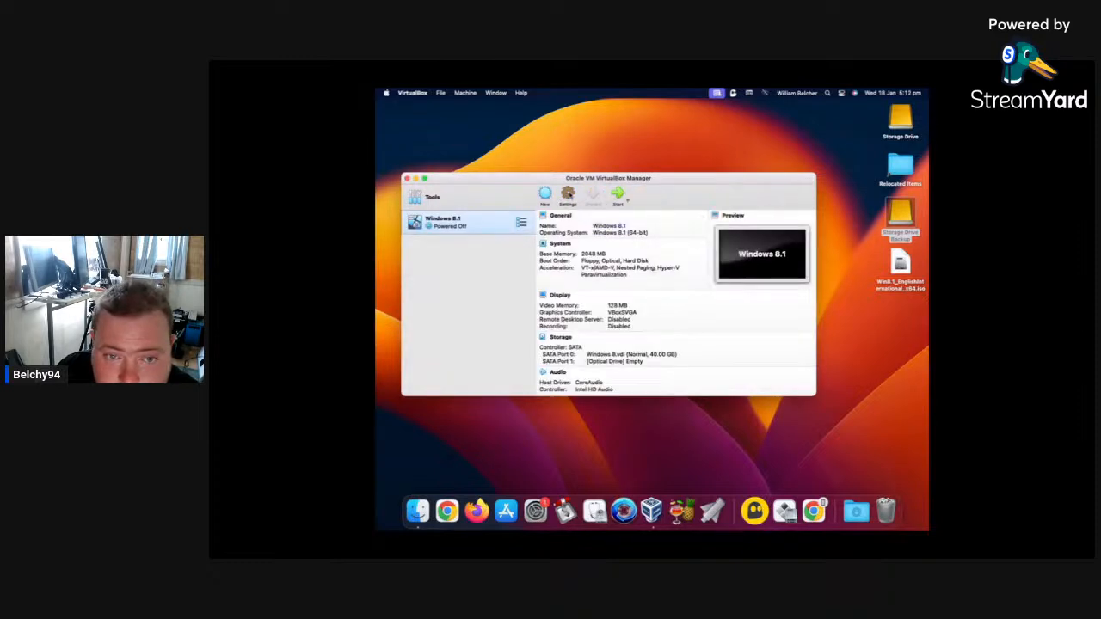
click(568, 194)
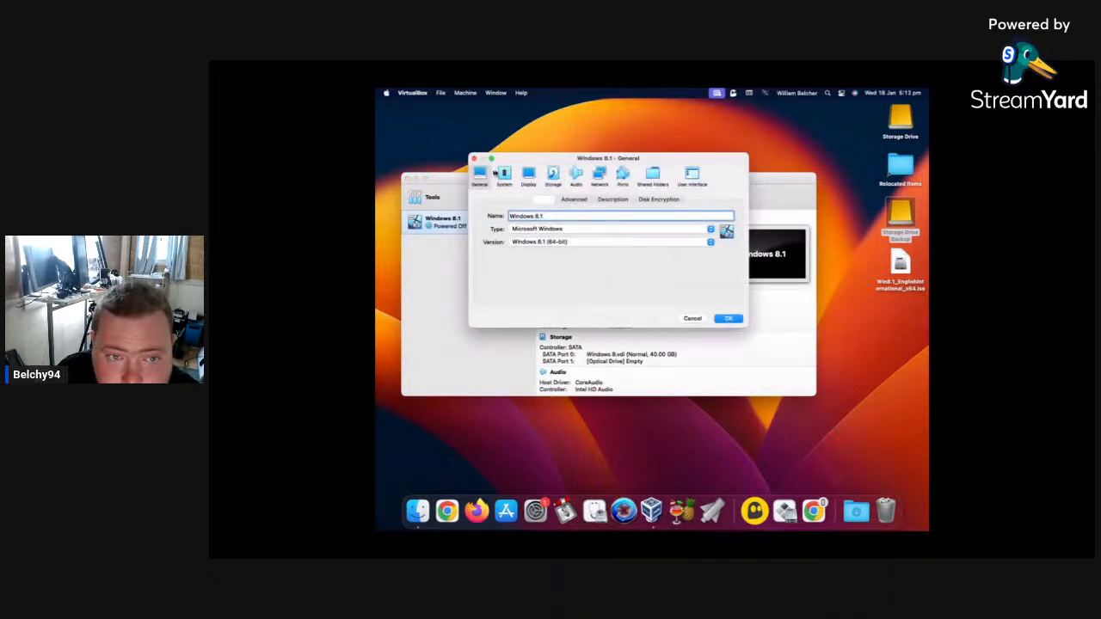
click(504, 173)
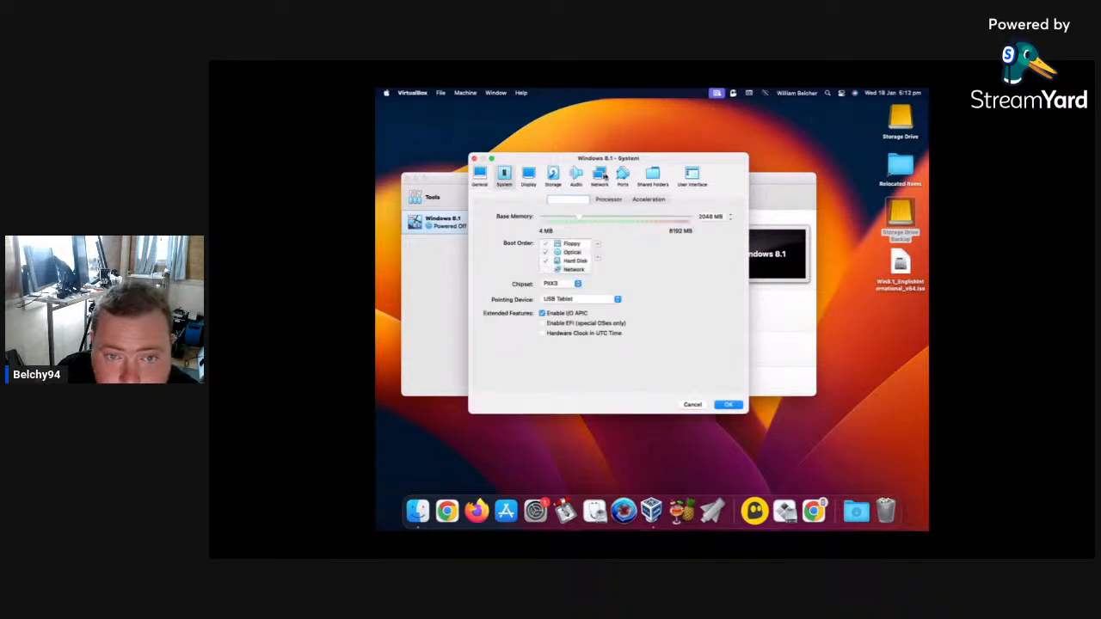
Attach Win8.1_EnglishInternational_x64.iso from the Desktop to the machine's empty optical drive and save the settings.
click(555, 175)
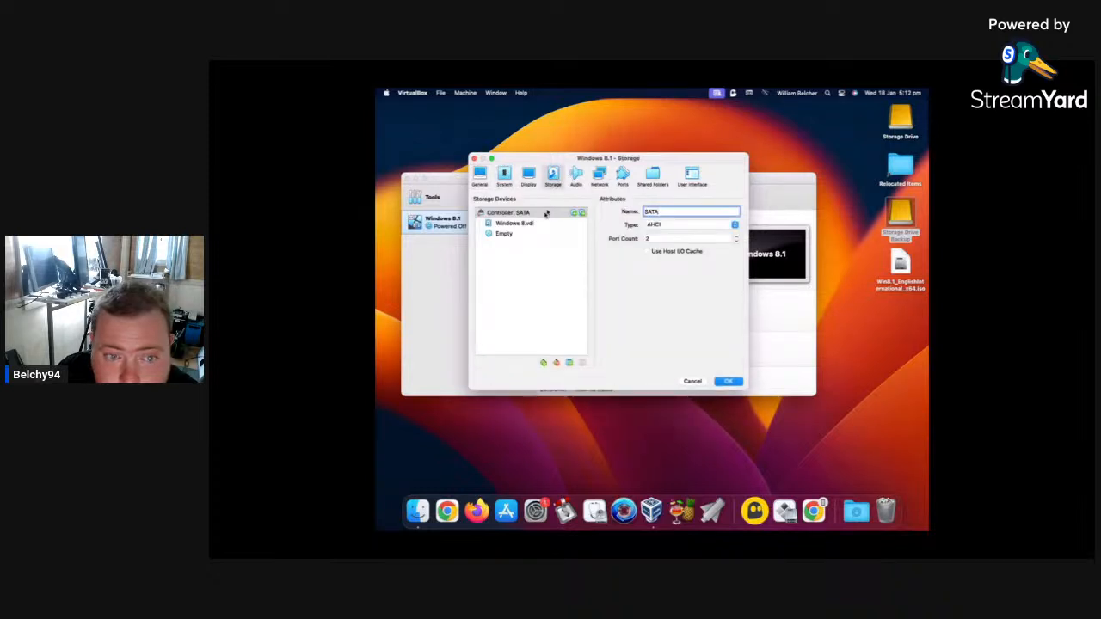
click(513, 234)
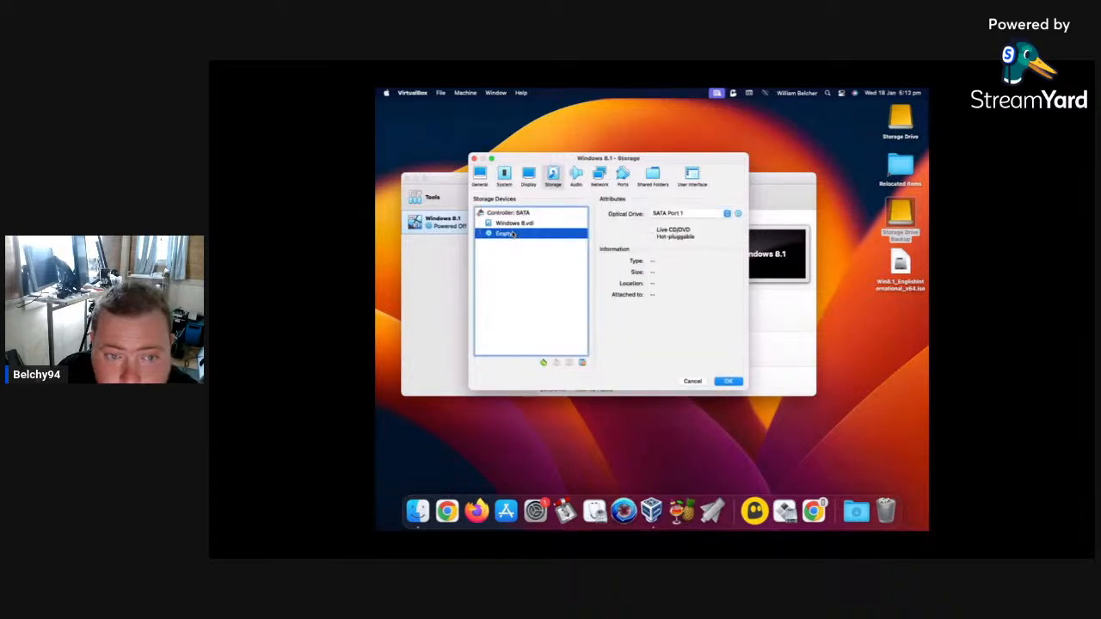
click(737, 214)
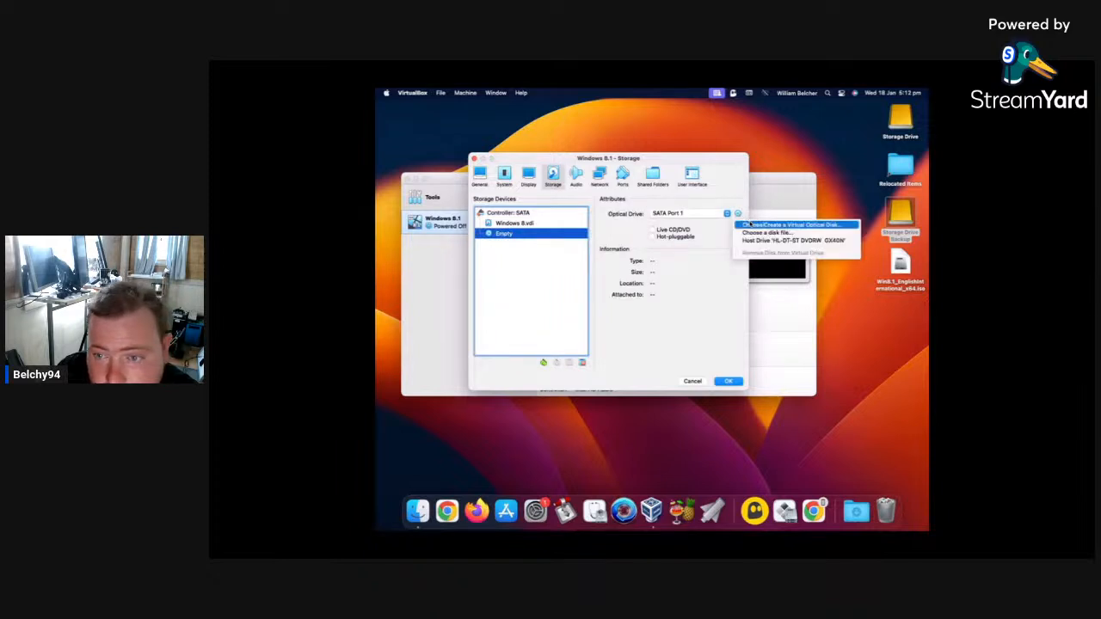
click(752, 225)
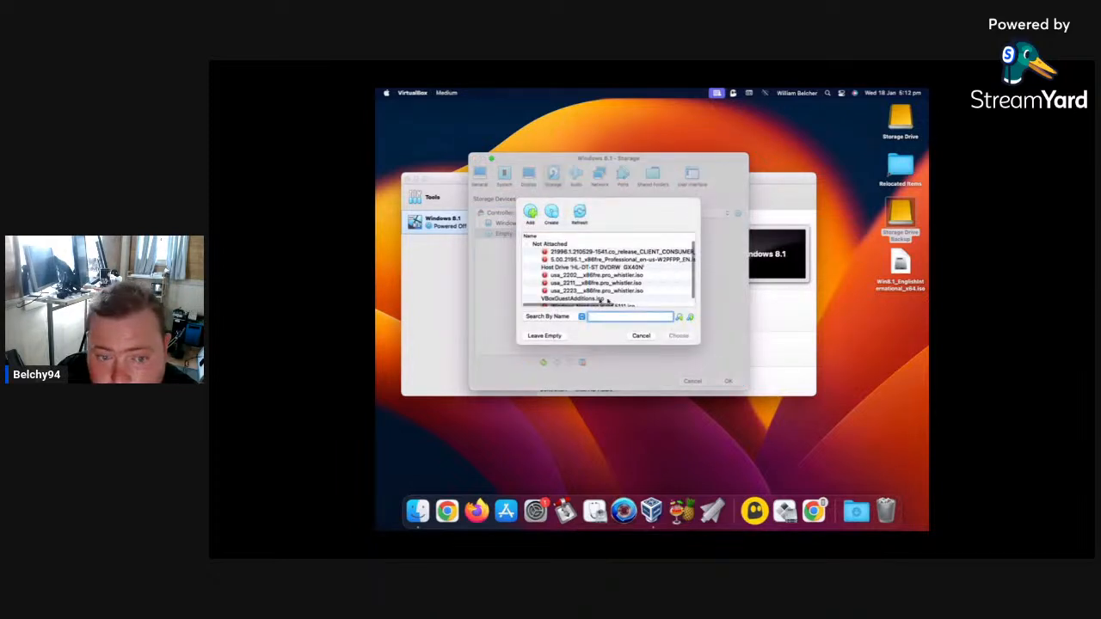
click(530, 212)
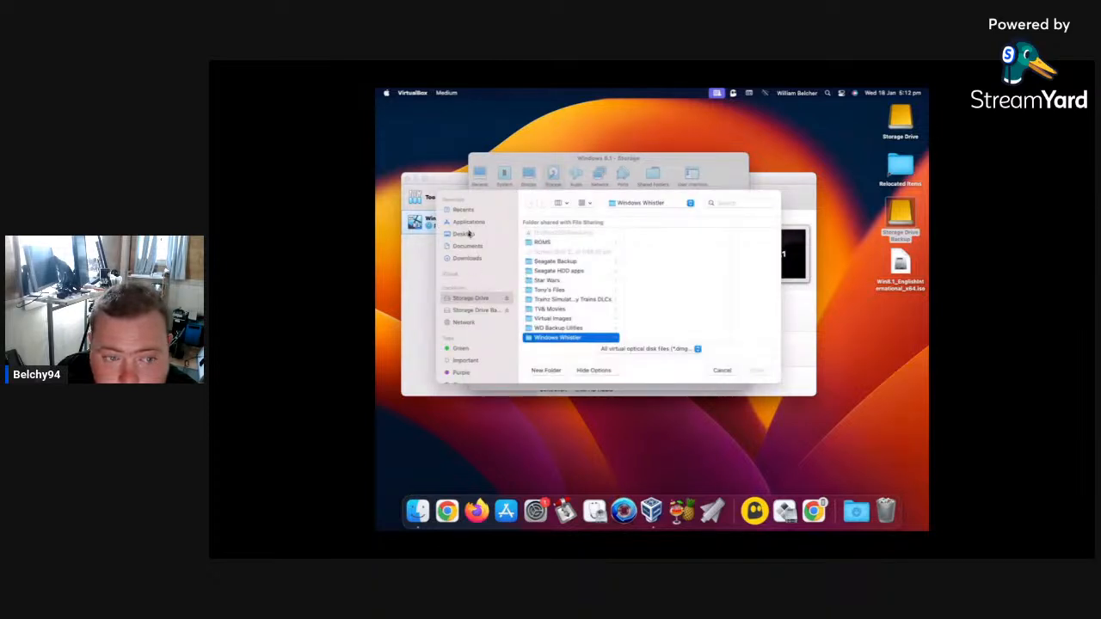
click(465, 234)
click(554, 234)
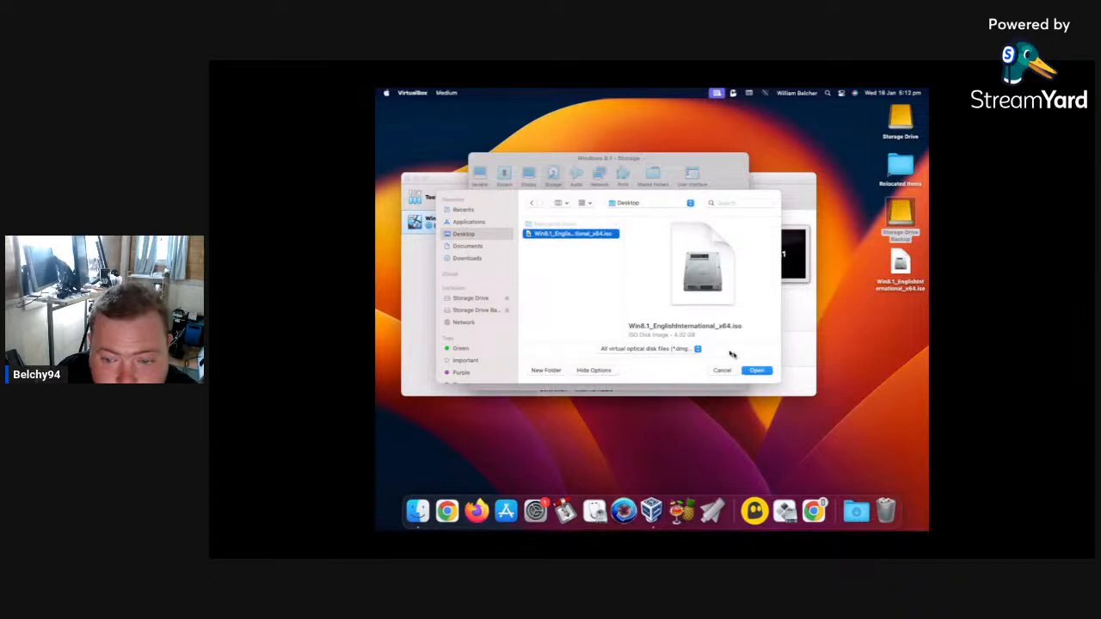
click(751, 370)
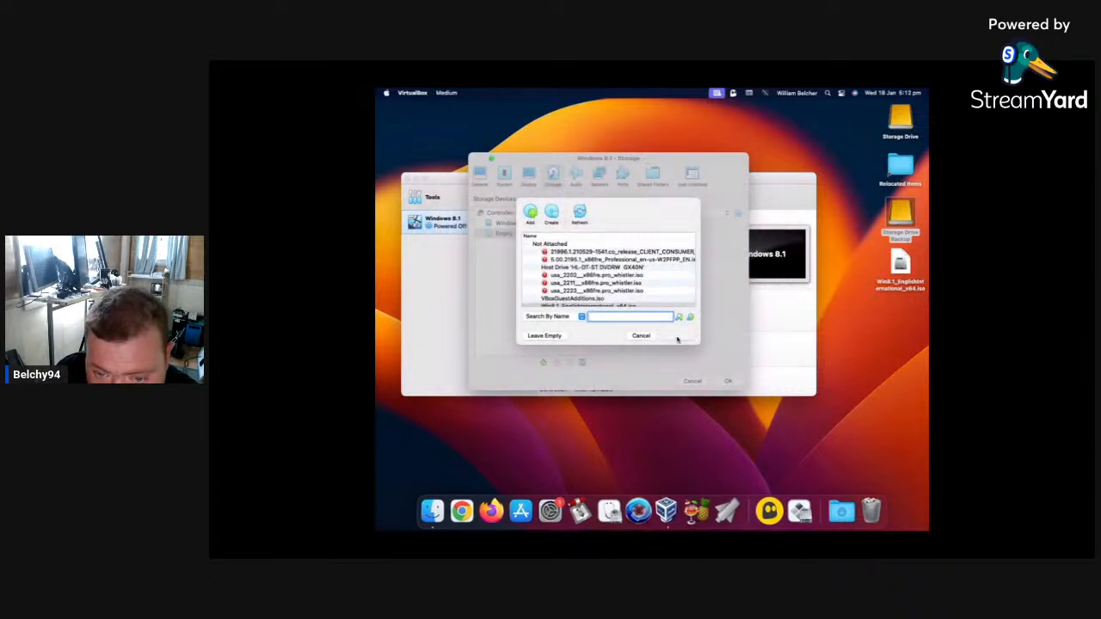
click(681, 336)
click(735, 383)
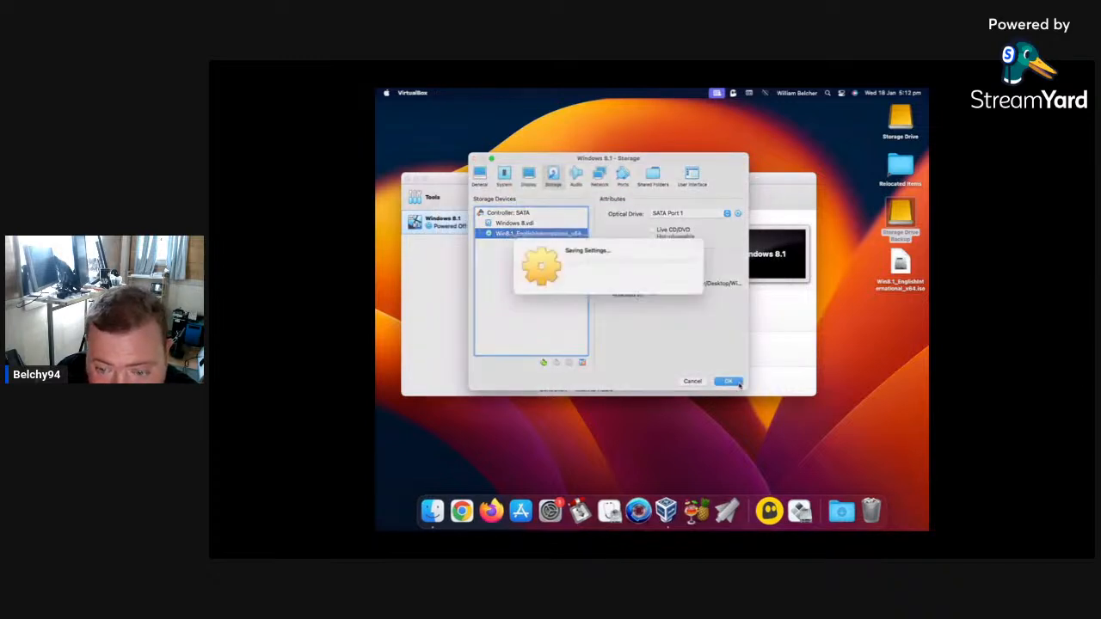
Try to start the Windows 8.1 virtual machine, examine the error details and dismiss the message.
click(616, 196)
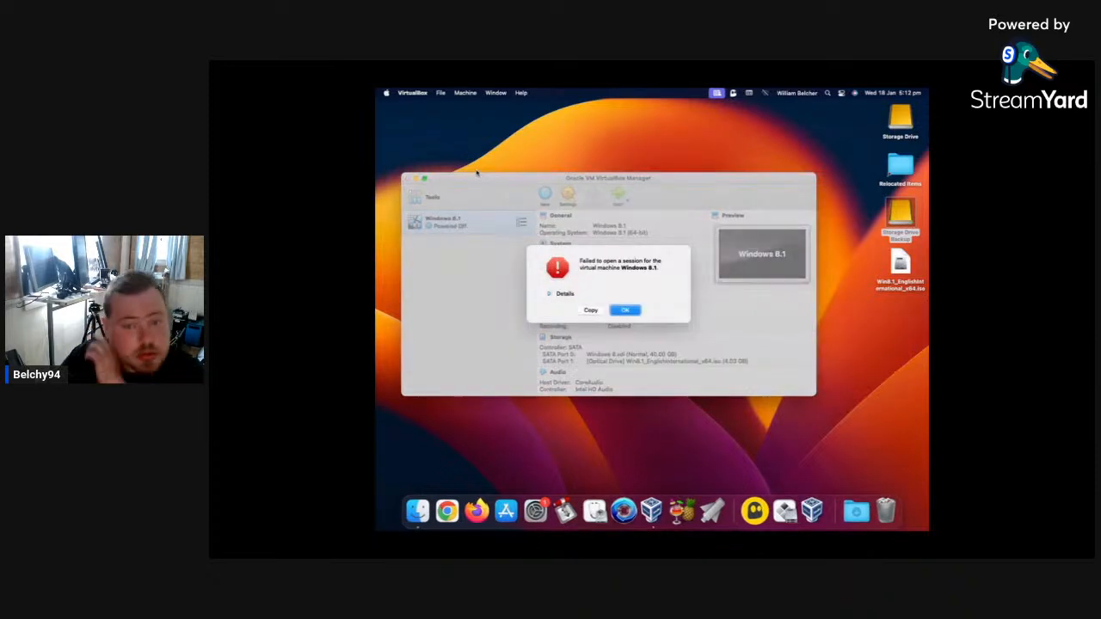
click(551, 294)
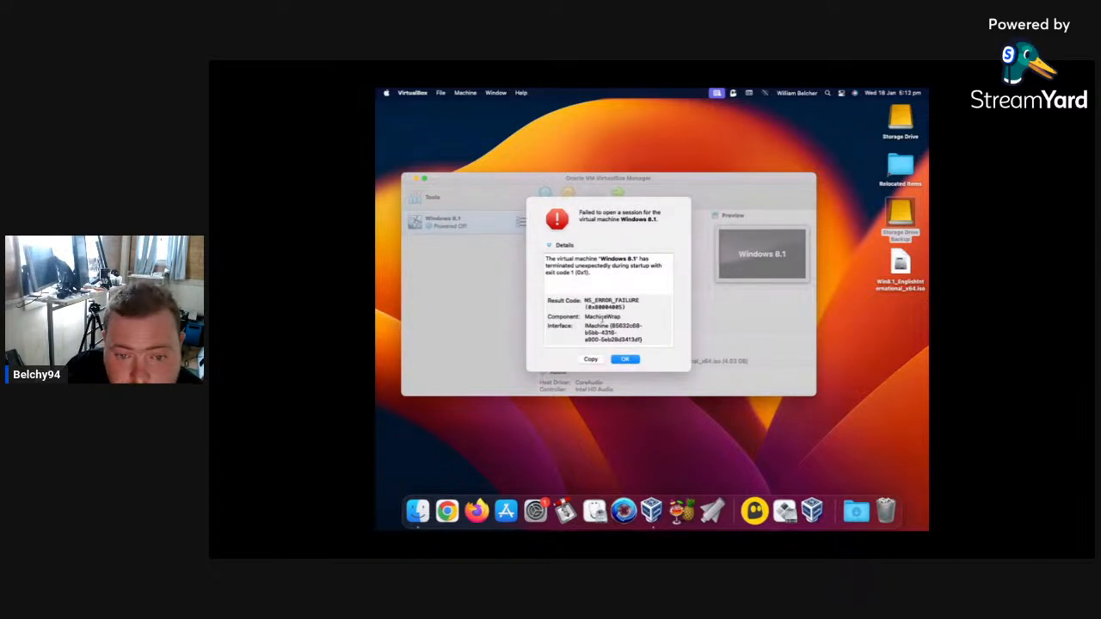
click(625, 359)
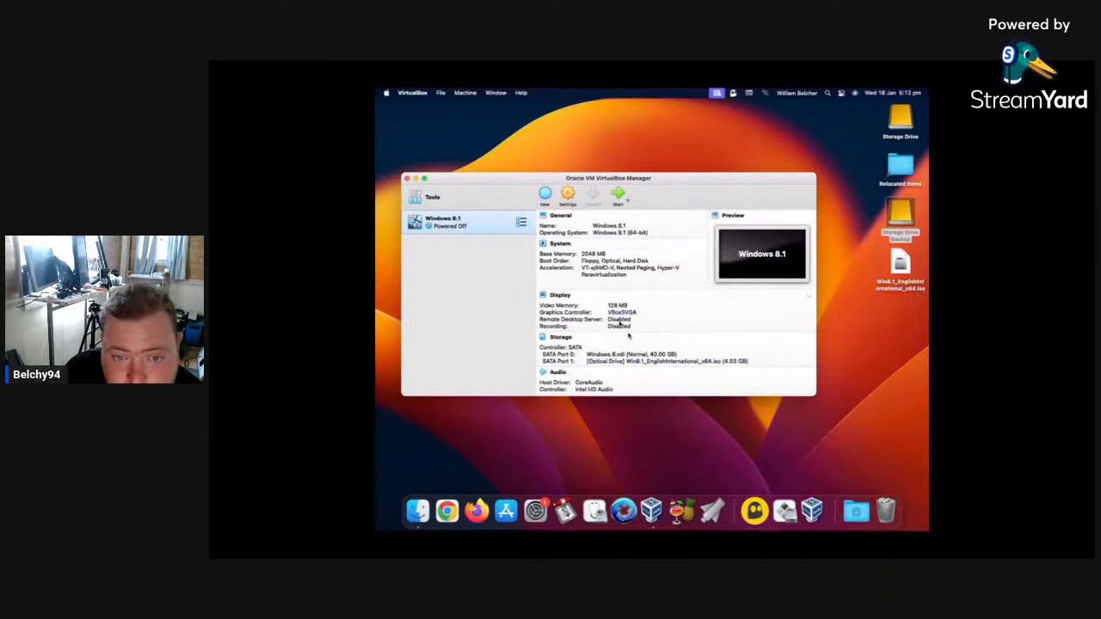
Set the Windows 8.1 machine's base memory to 4096 MB.
scroll(638, 339, down, 1)
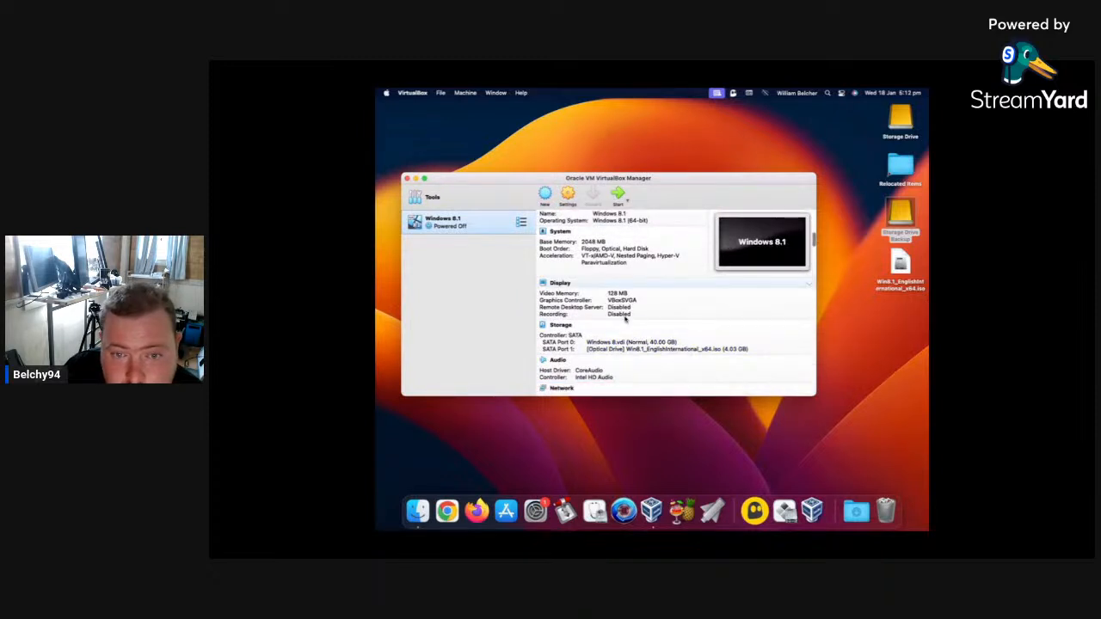
scroll(624, 317, up, 1)
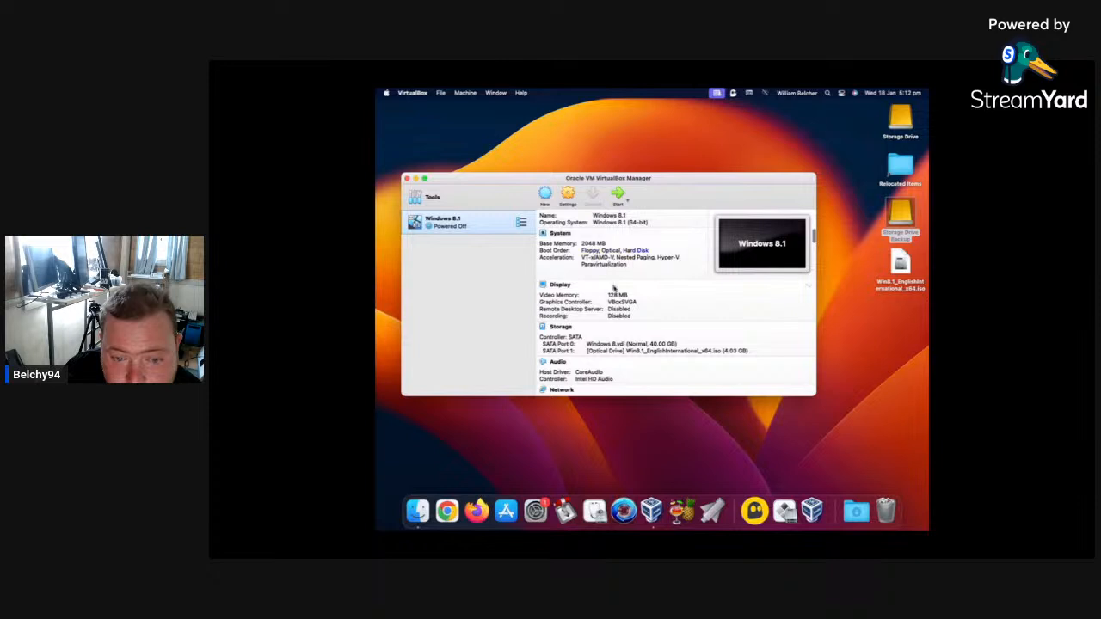
click(593, 244)
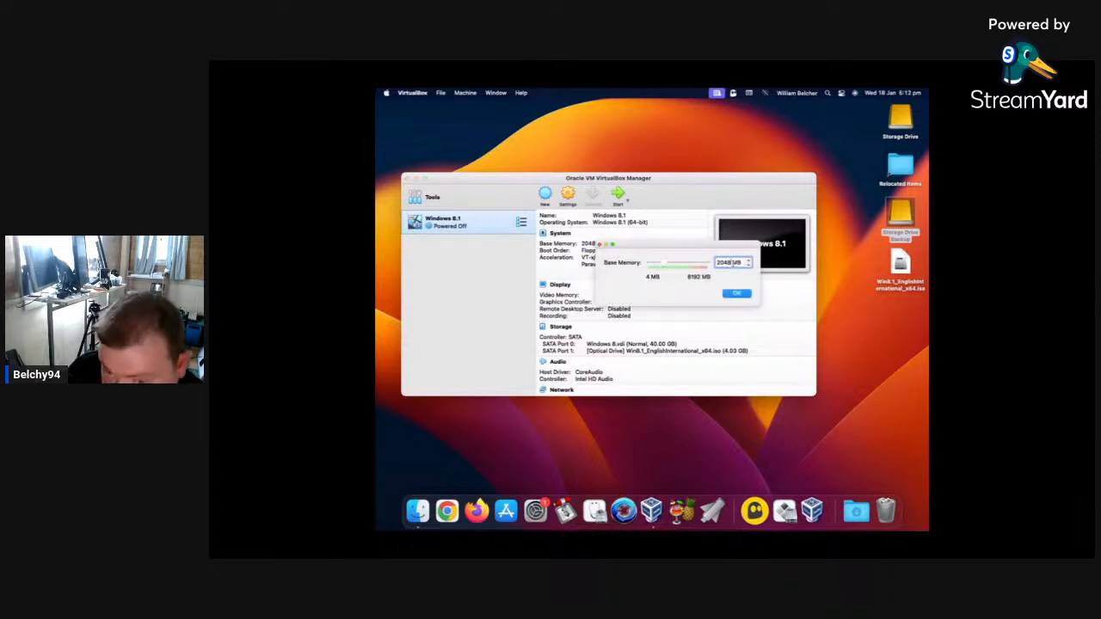
key(BackSpace)
key(BackSpace)
key(BackSpace)
key(BackSpace)
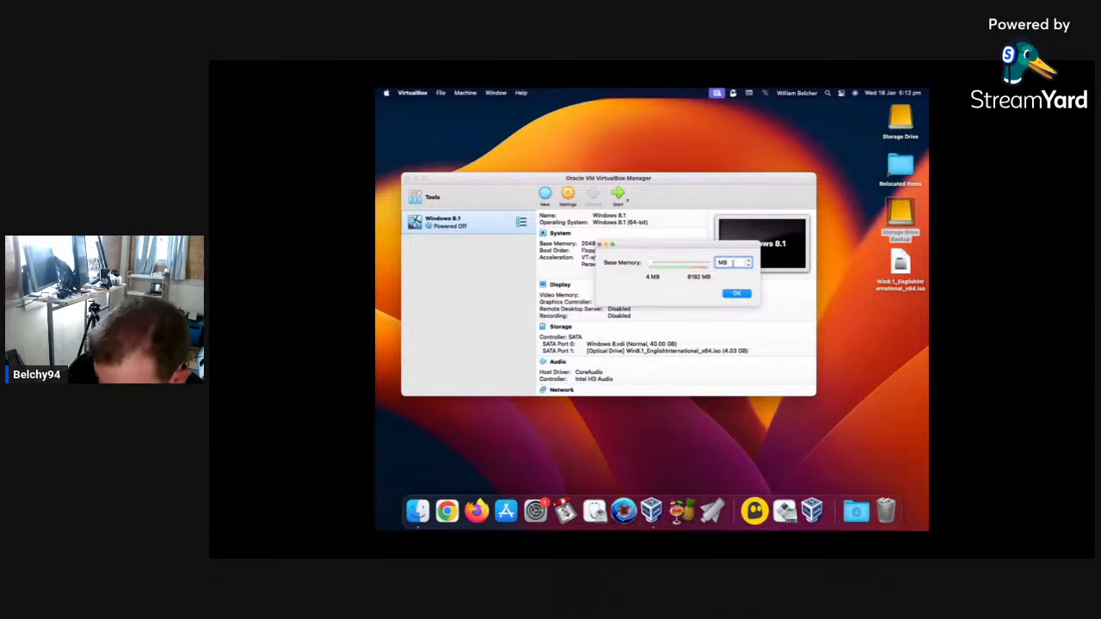
text(4096)
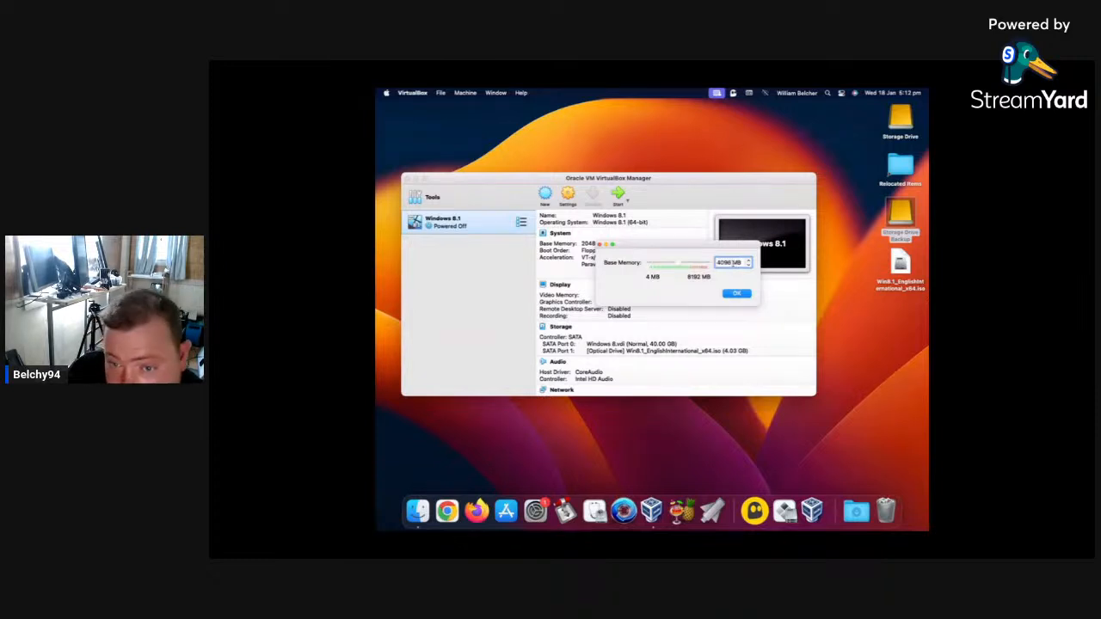
key(Return)
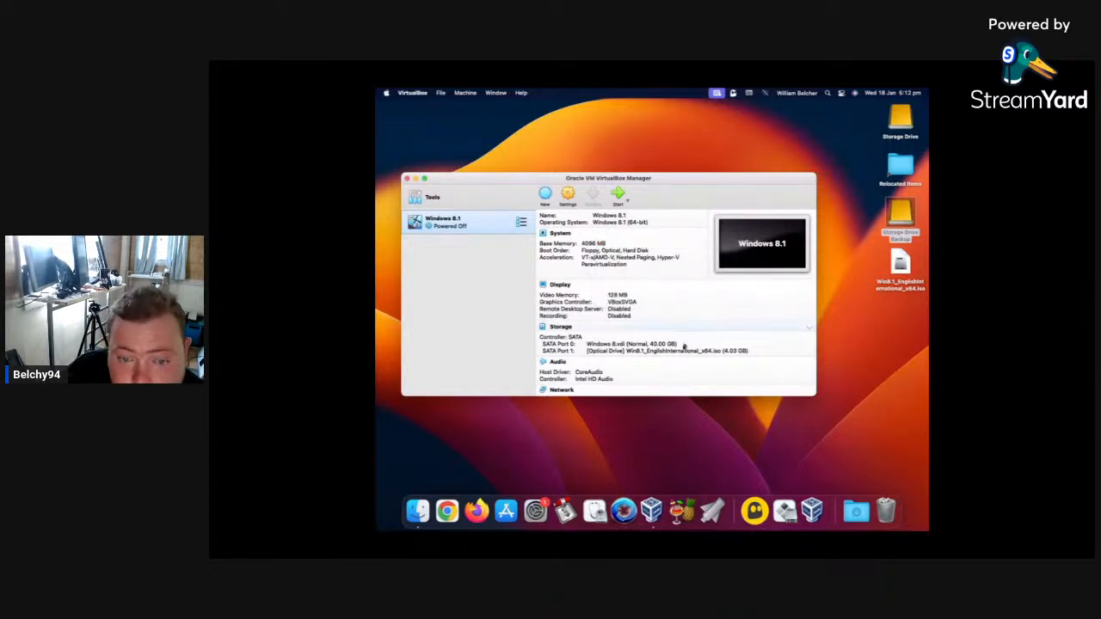
Try again to start the Windows 8.1 virtual machine and dismiss the error message.
scroll(683, 344, down, 3)
scroll(683, 351, down, 2)
scroll(683, 351, up, 5)
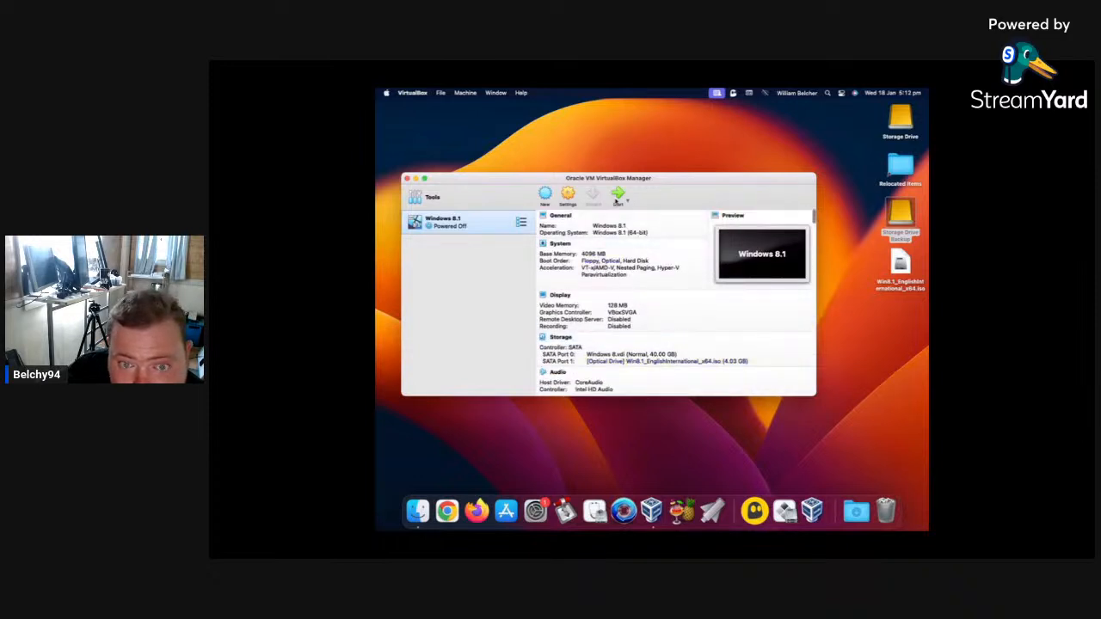
click(617, 196)
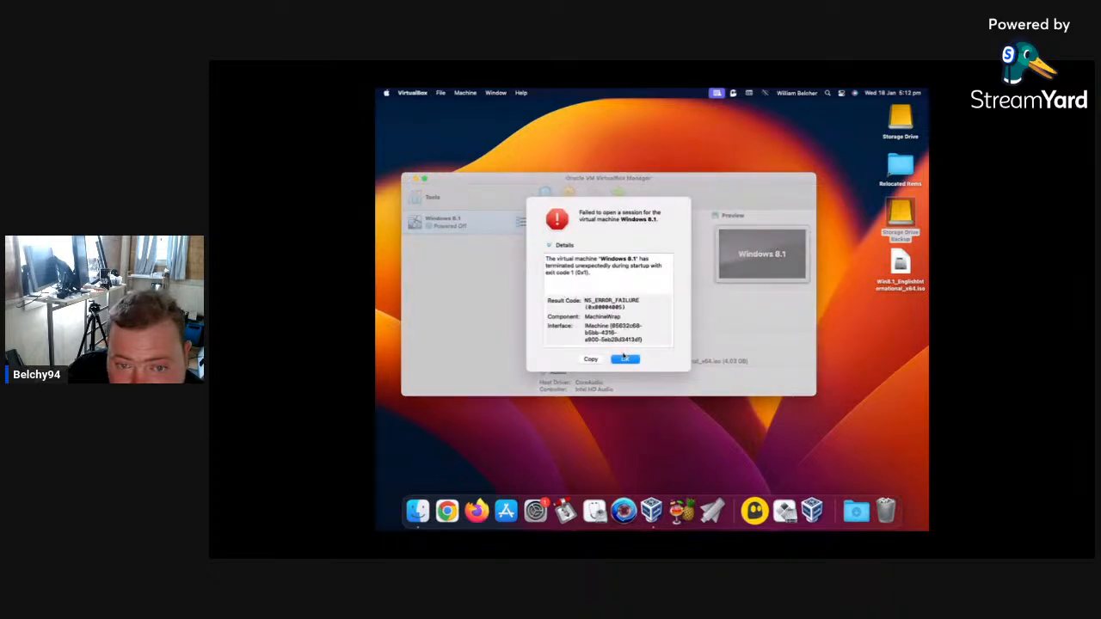
click(625, 360)
Remove the Windows 8.1 virtual machine, deleting all its files.
scroll(604, 291, down, 5)
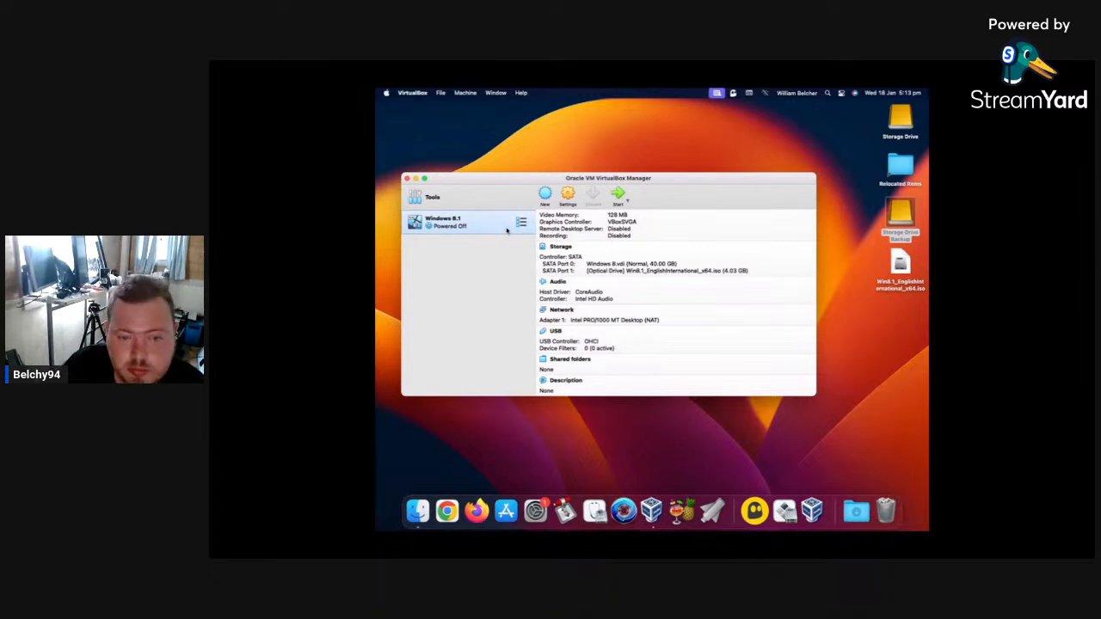
right_click(499, 225)
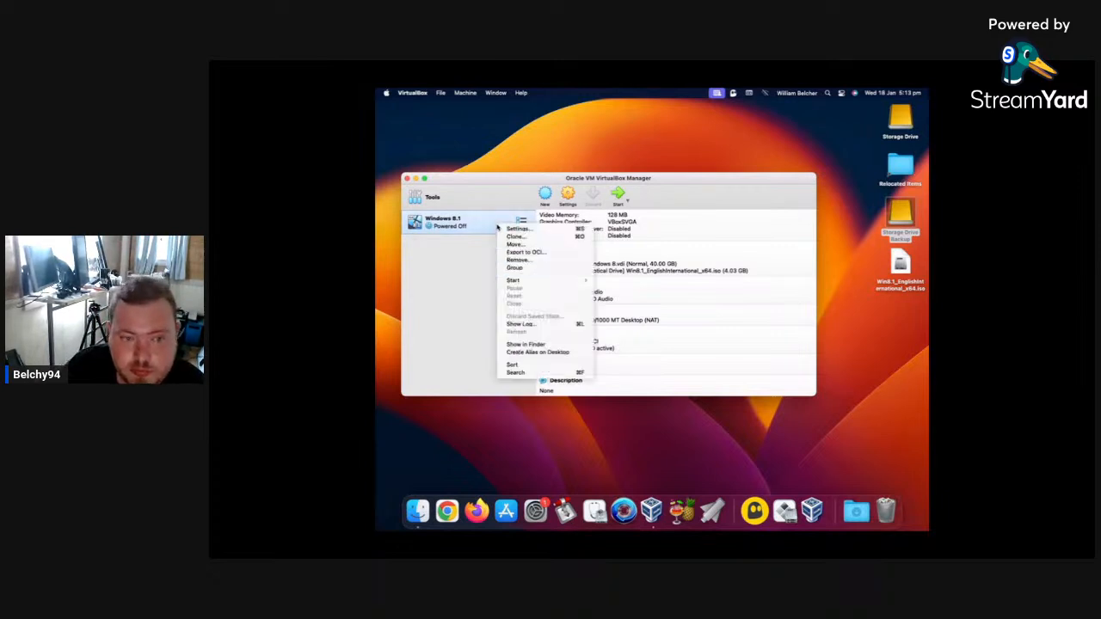
click(522, 263)
click(656, 315)
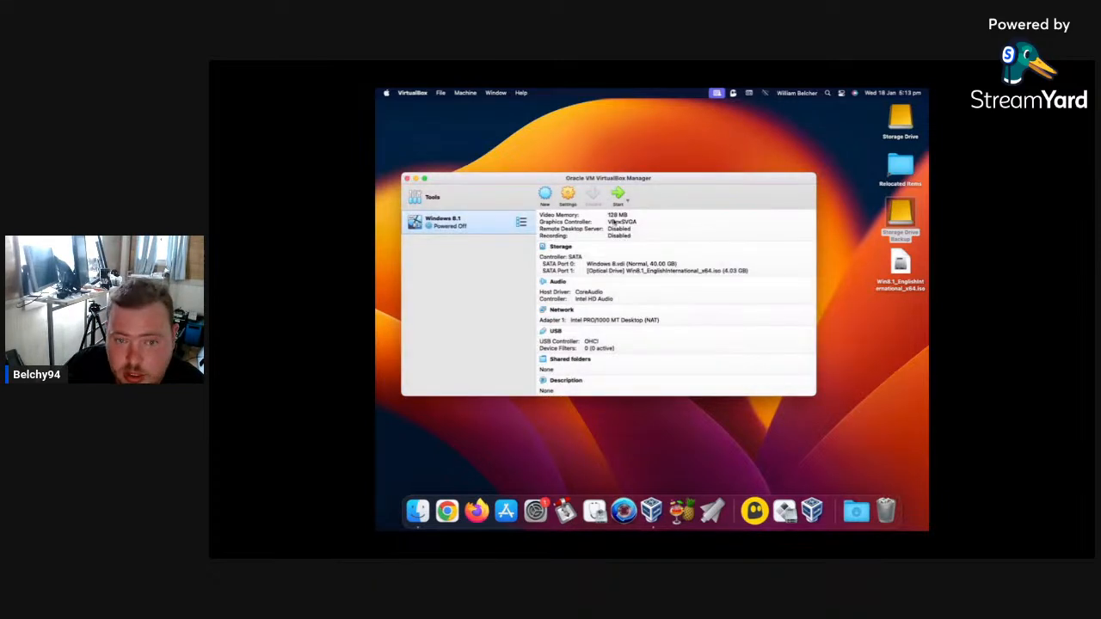
Start a new virtual machine named Windows 8.1 with the version Windows 8.1 (64-bit).
click(631, 196)
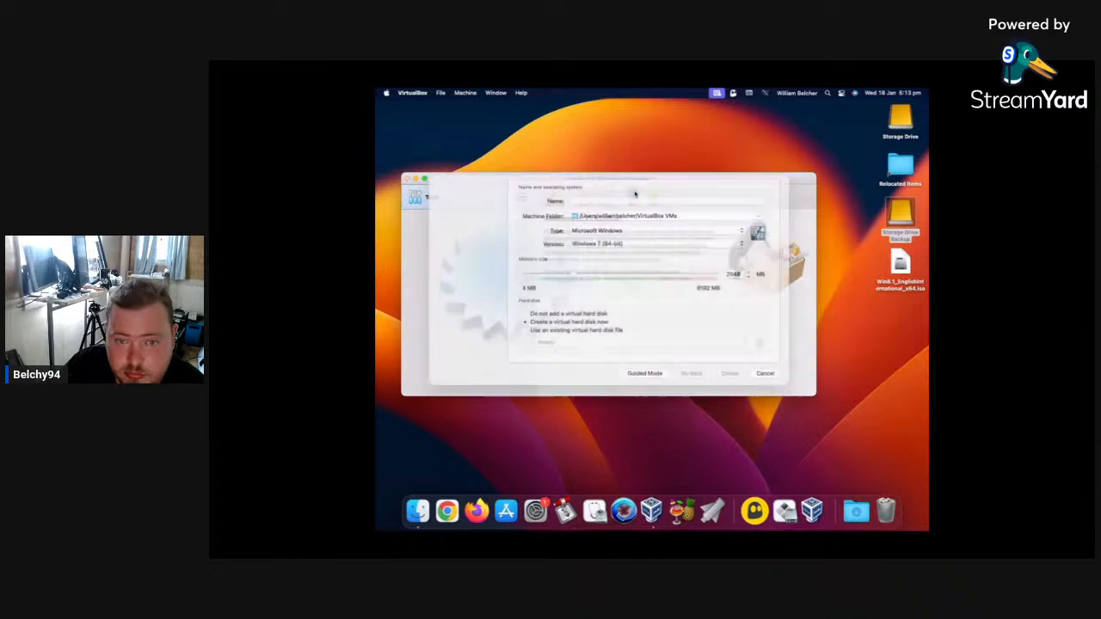
click(658, 251)
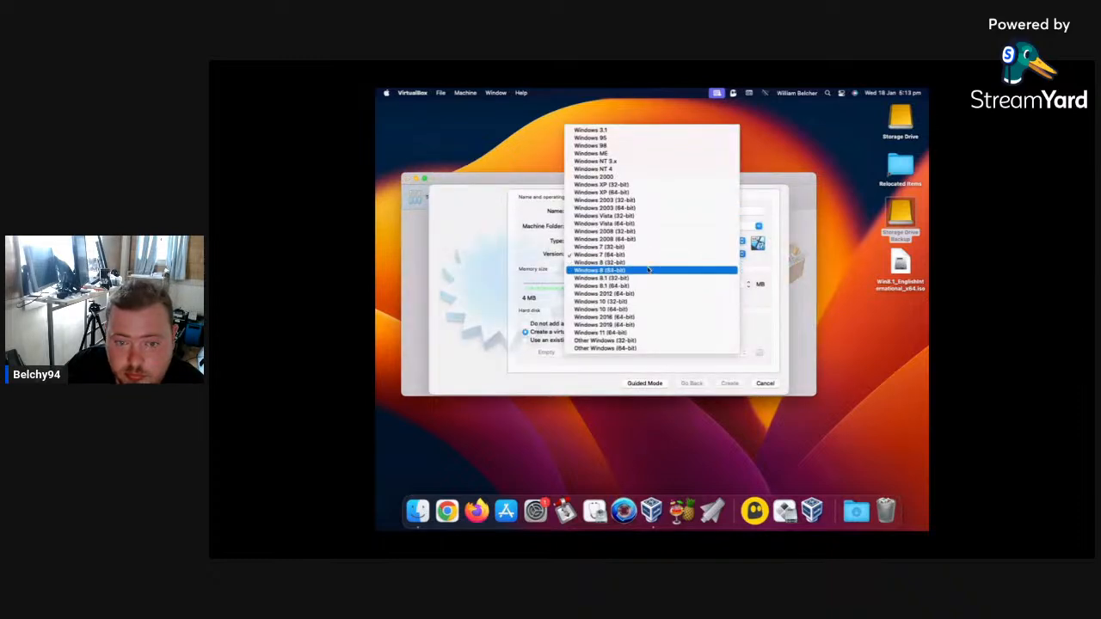
click(660, 286)
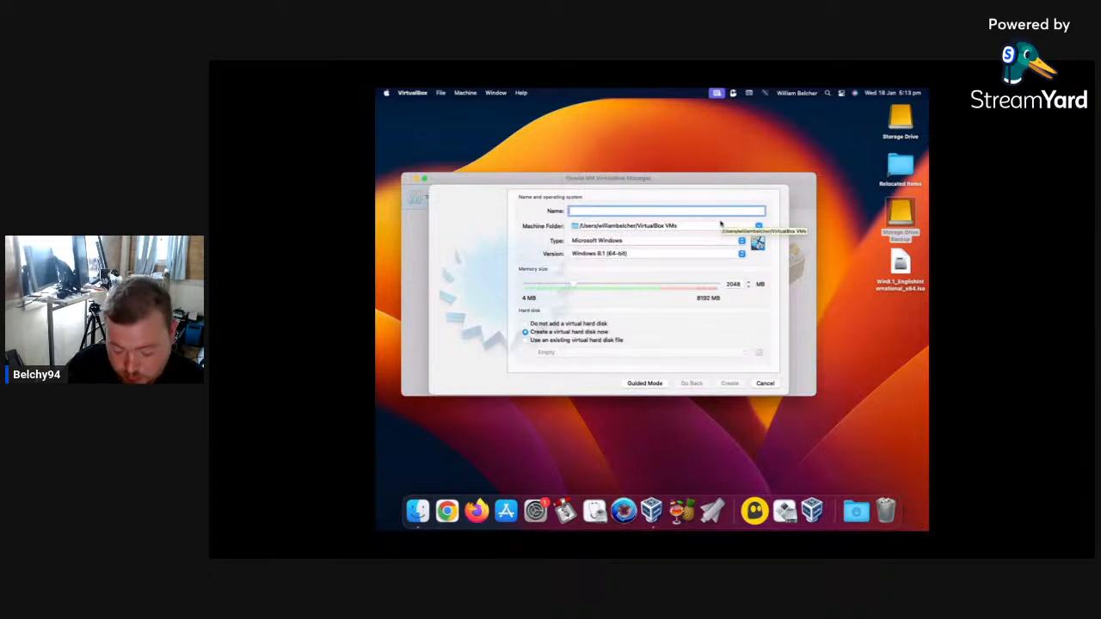
text(Windows 8.1)
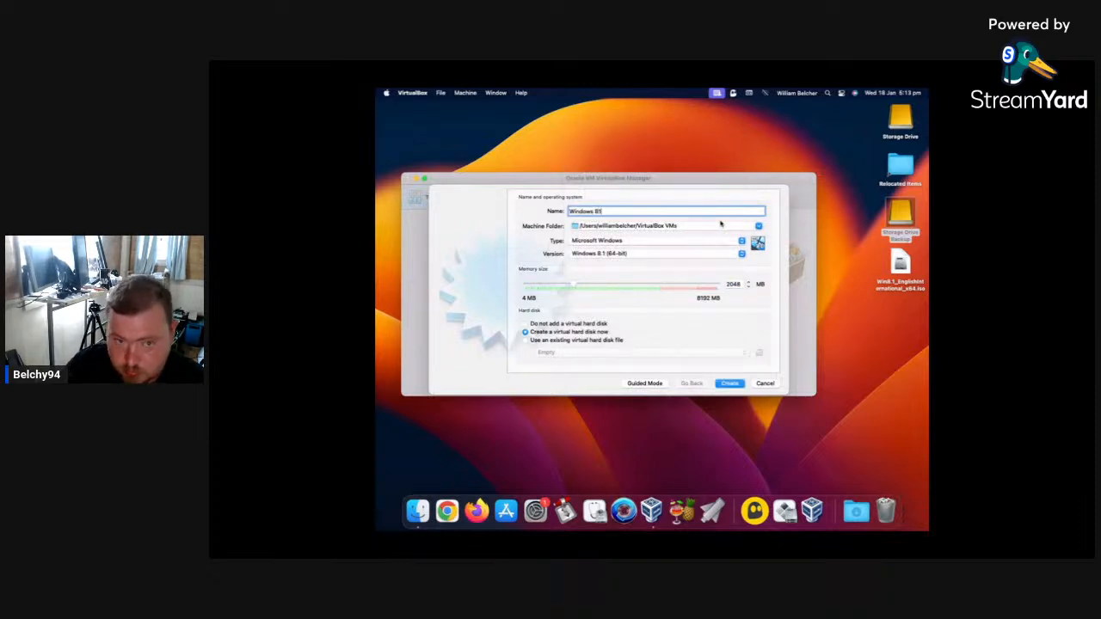
key(BackSpace)
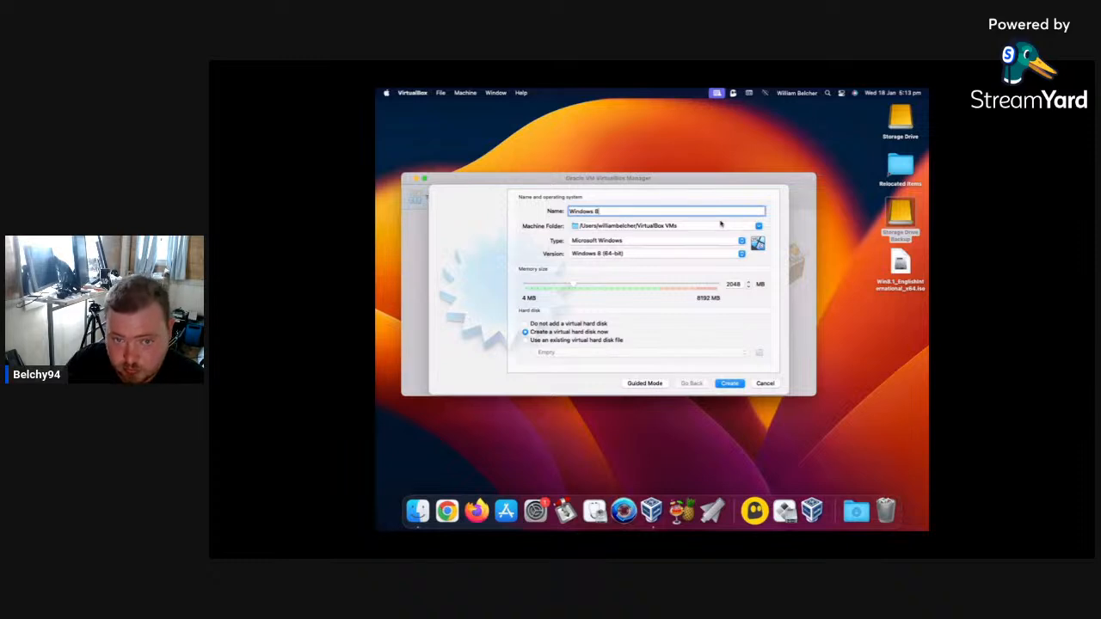
text(1)
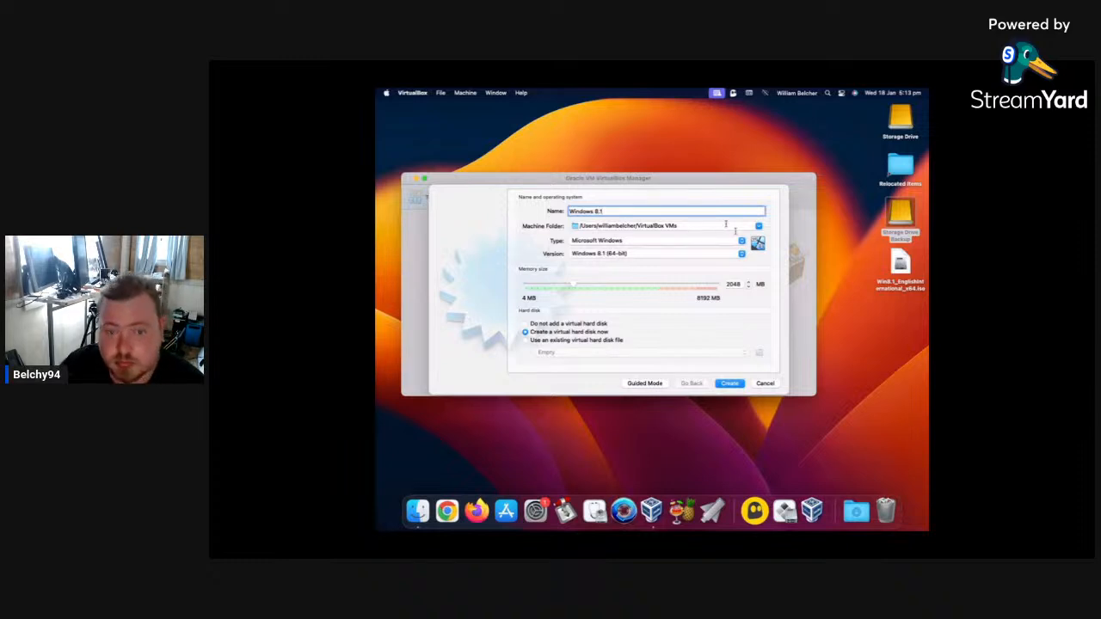
Set the memory size to 4096 MB and create the machine with a 40 GB dynamically allocated VDI disk.
click(736, 284)
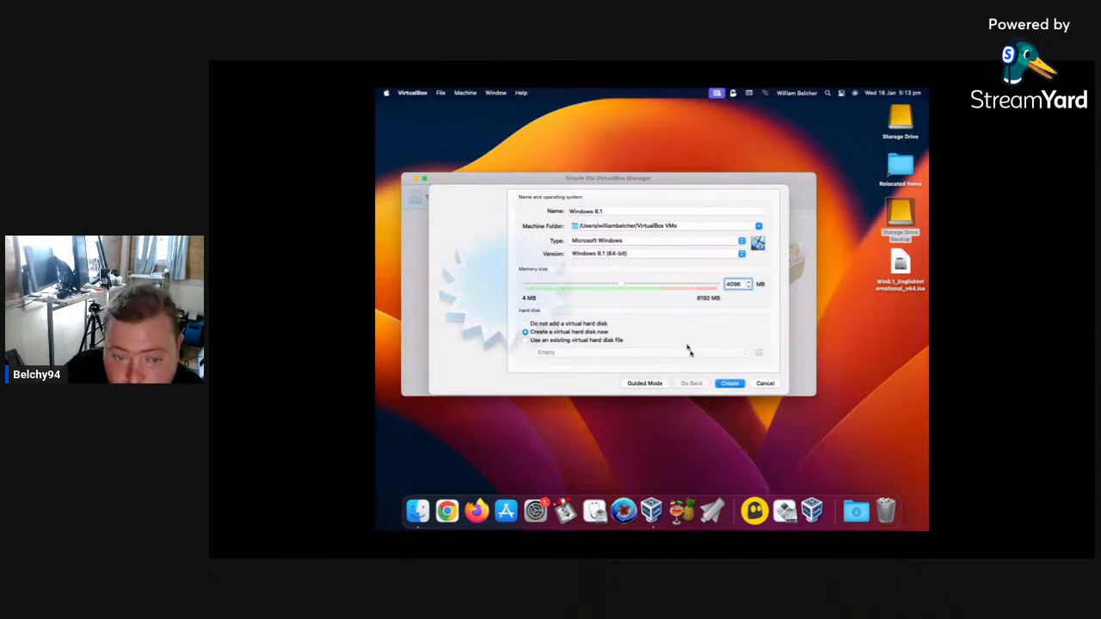
click(740, 385)
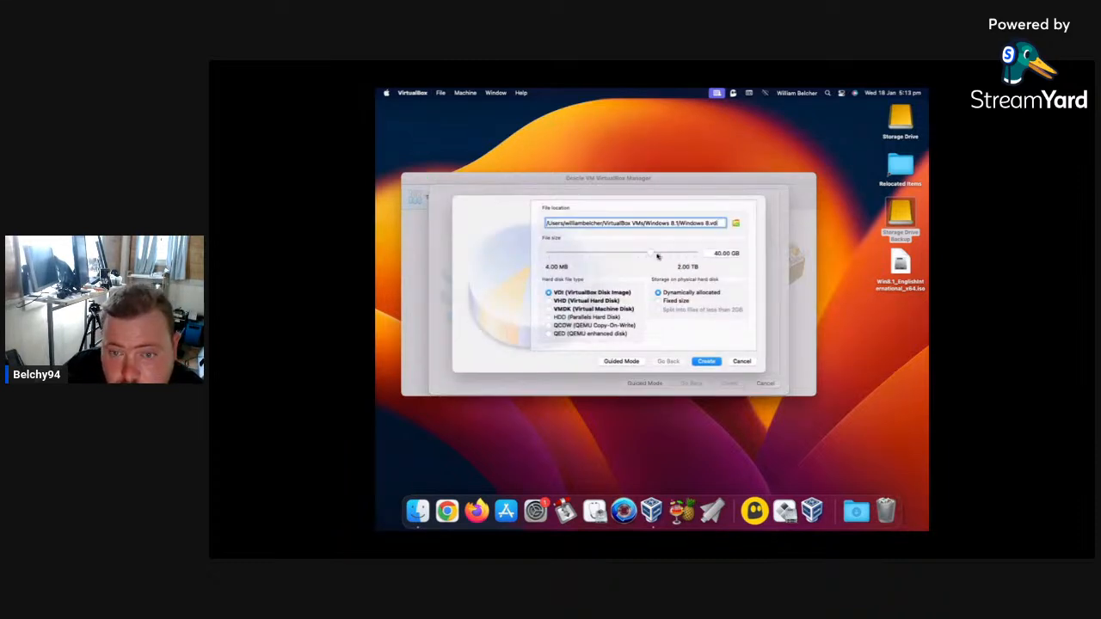
click(697, 362)
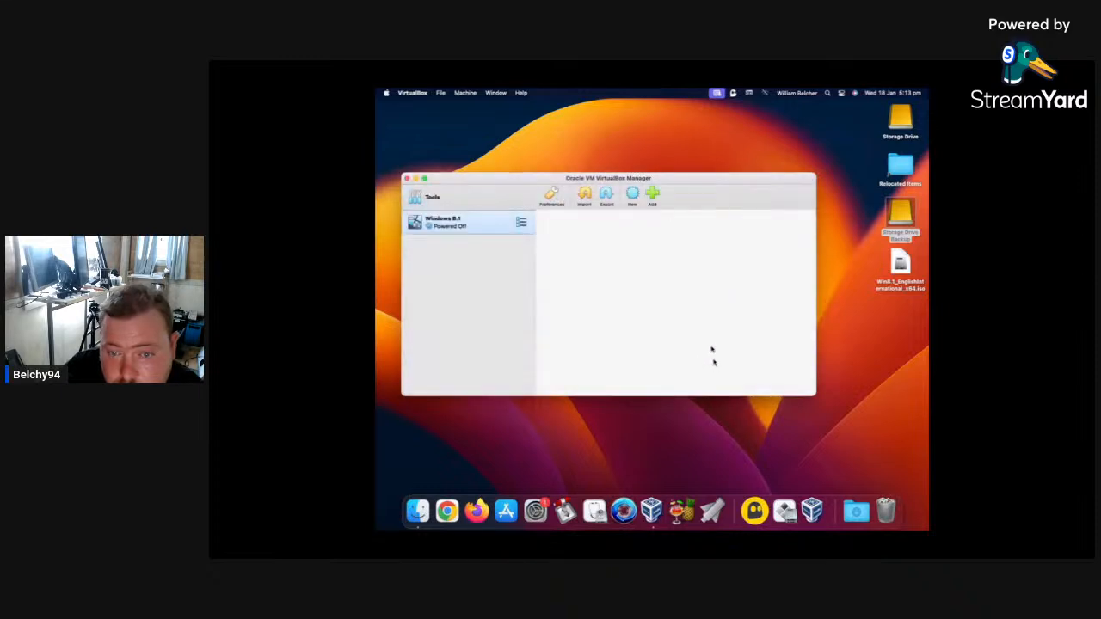
Insert Win8.1_EnglishInternational_x64.iso into the empty optical drive of the Windows 8.1 virtual machine and save its settings.
click(563, 195)
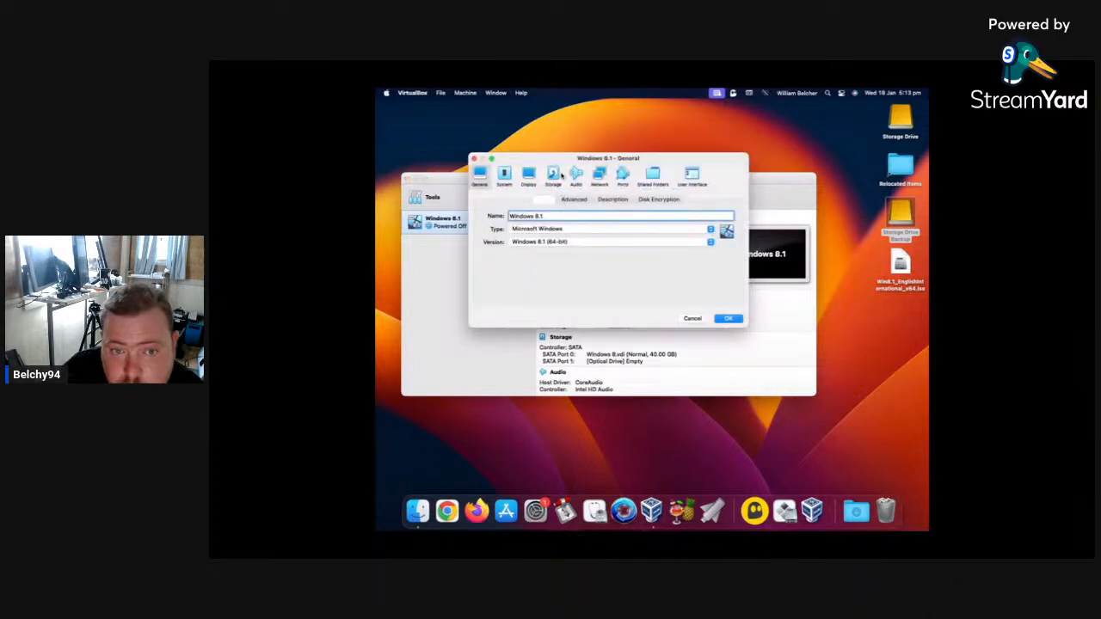
click(558, 175)
click(529, 235)
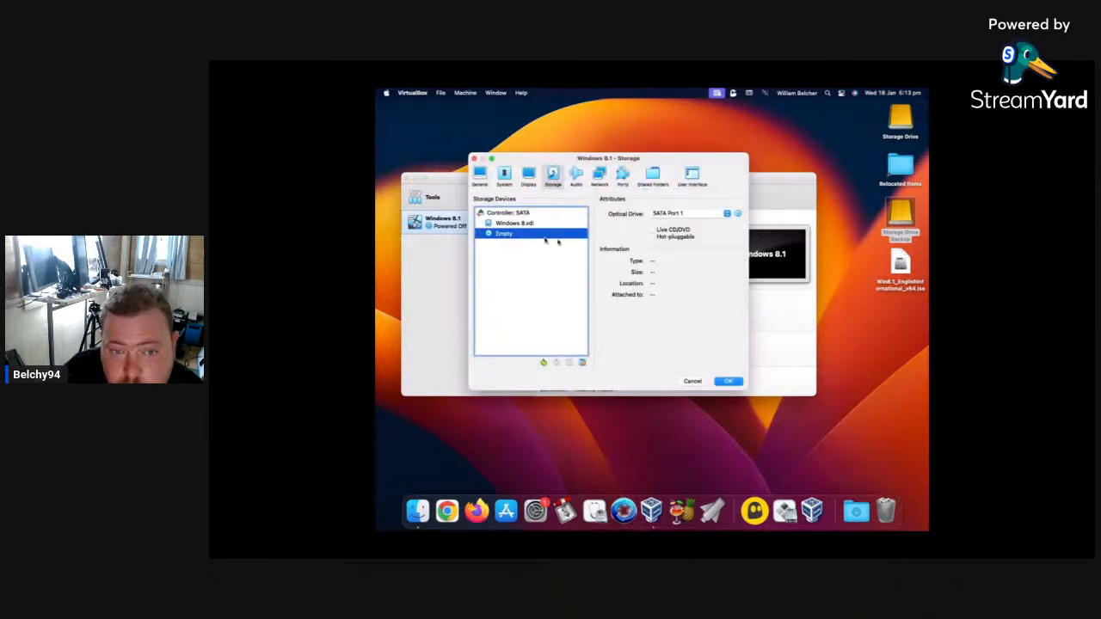
click(738, 214)
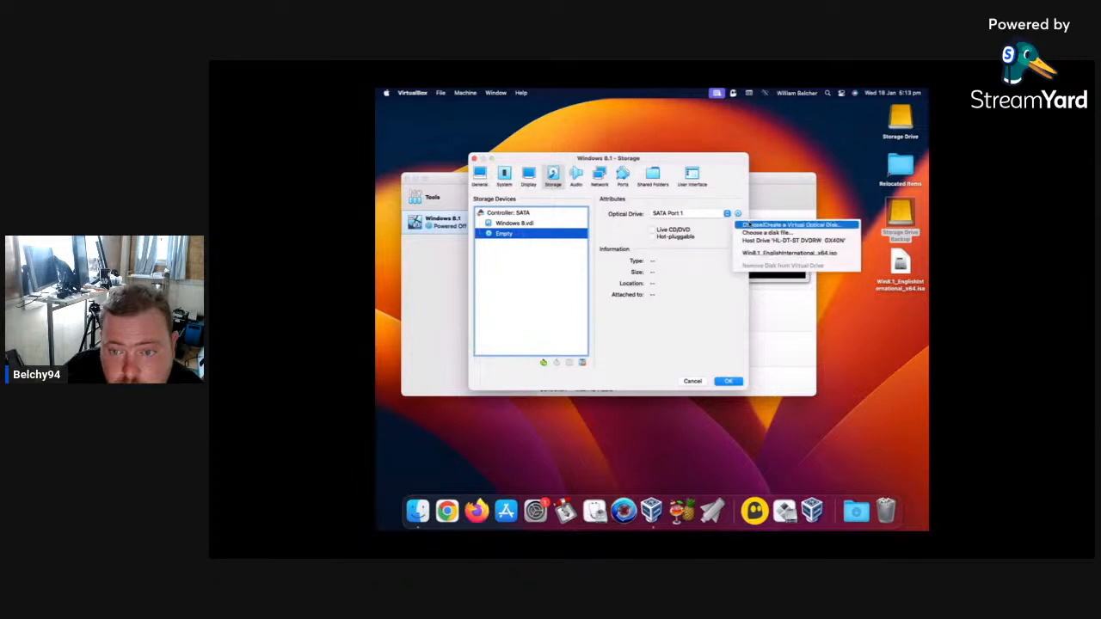
click(762, 253)
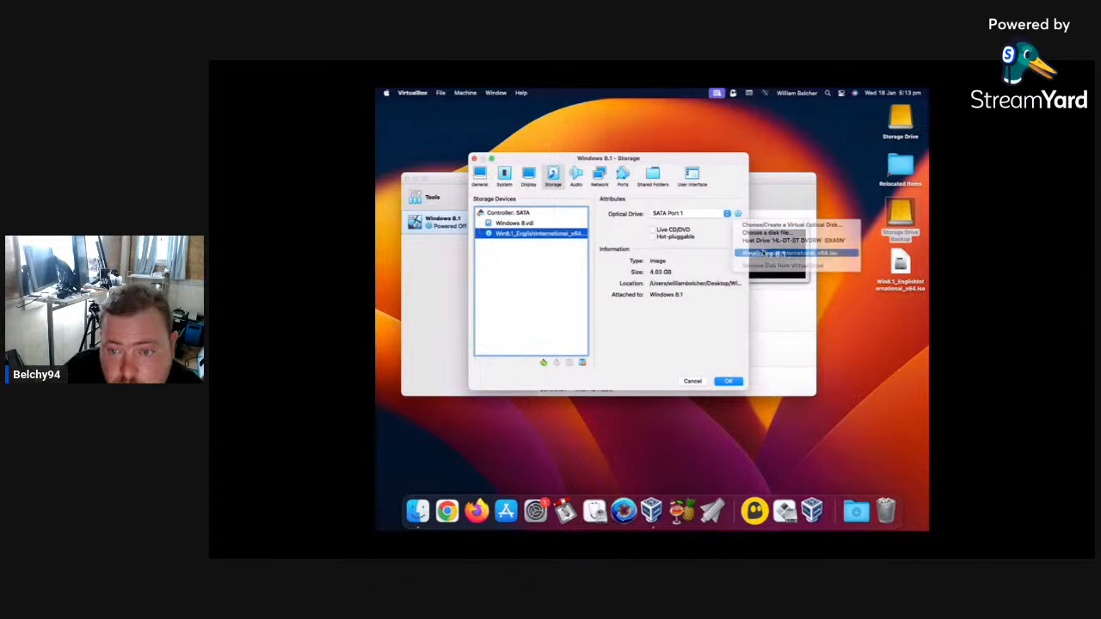
click(730, 382)
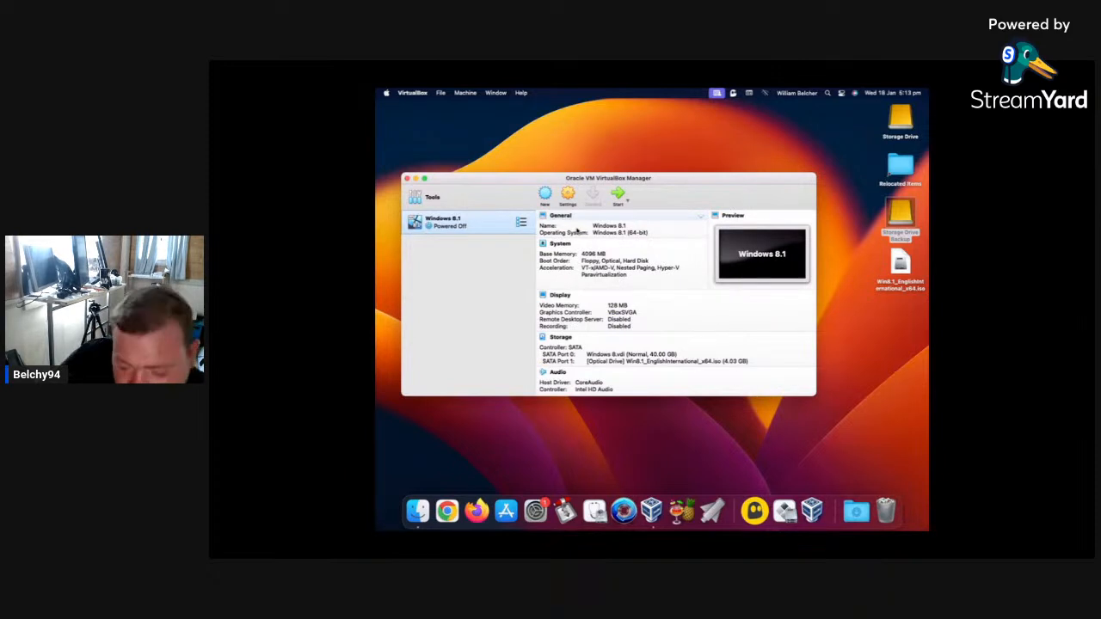
Try to start the Windows 8.1 virtual machine with the ISO attached, dismiss the error message and close the VirtualBox Manager.
click(618, 193)
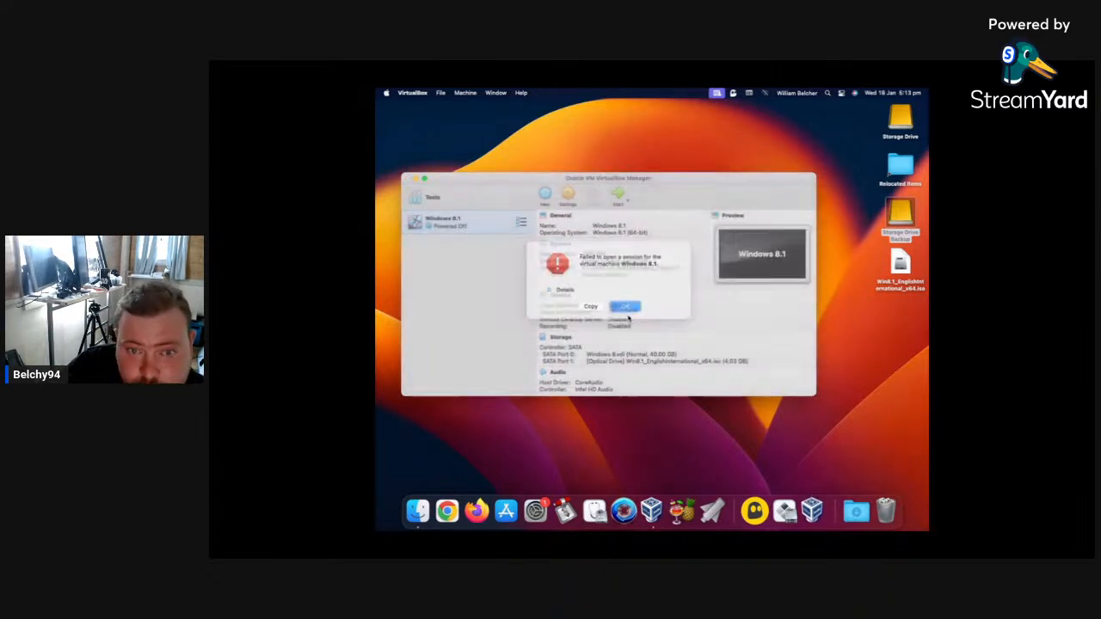
click(624, 311)
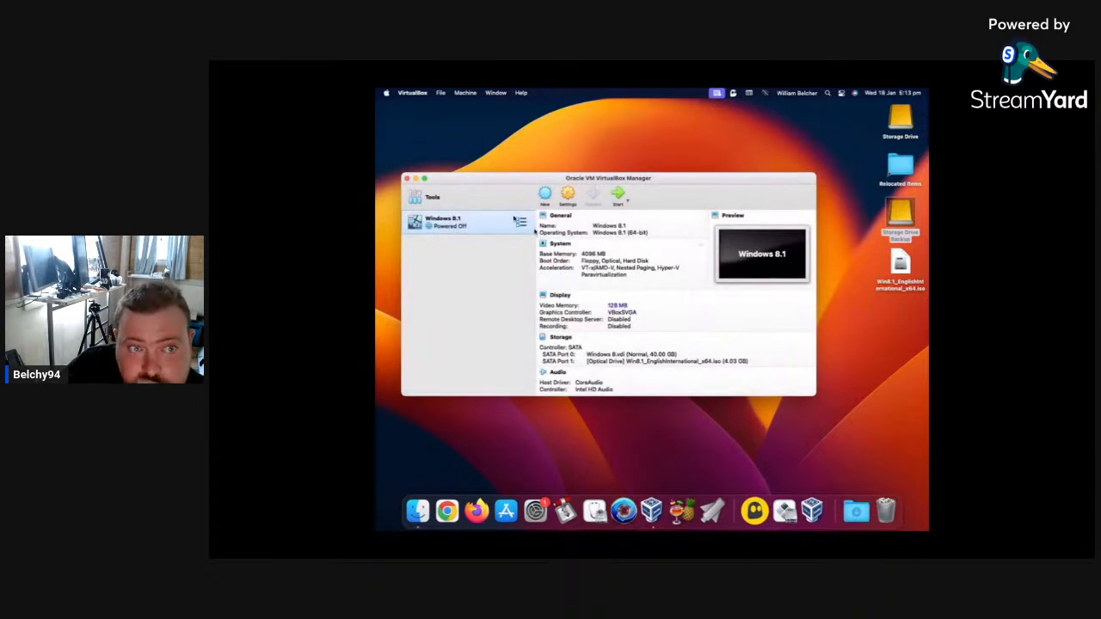
click(406, 179)
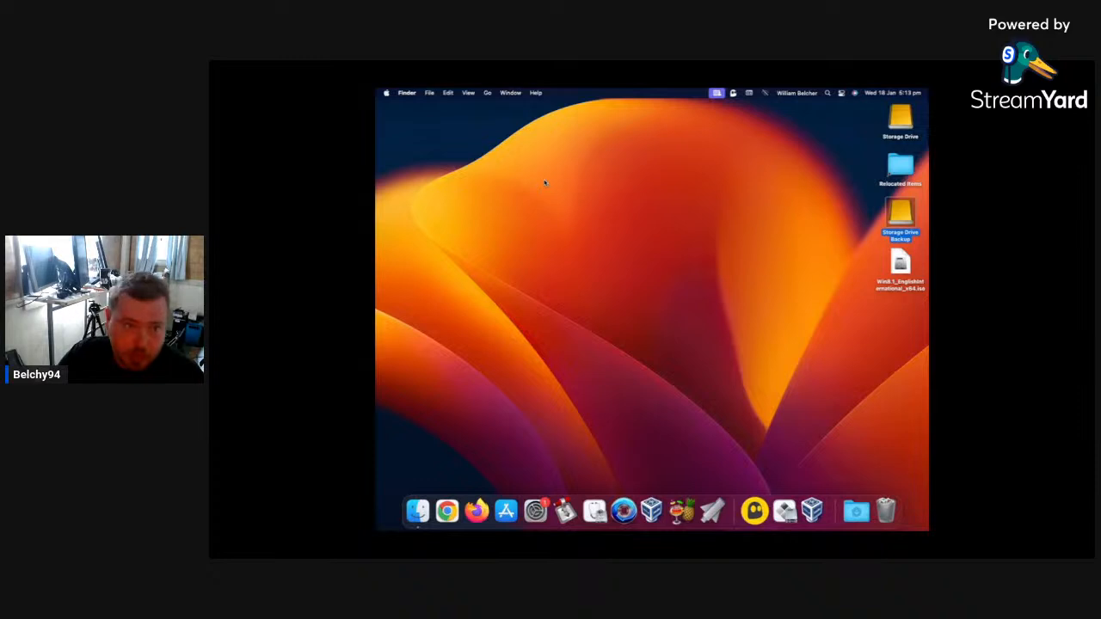
click(386, 93)
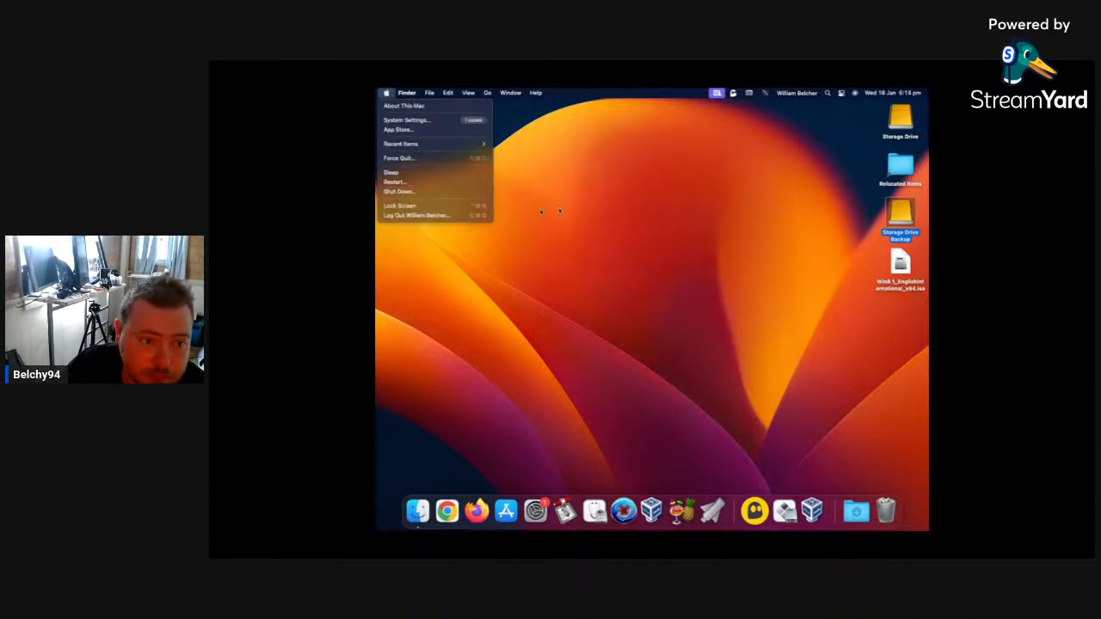
click(551, 102)
Take the Mac mini Server screen-sharing window out of full screen, switch to StreamYard in Chrome and remove the shared screen from the broadcast.
mouse_move(378, 62)
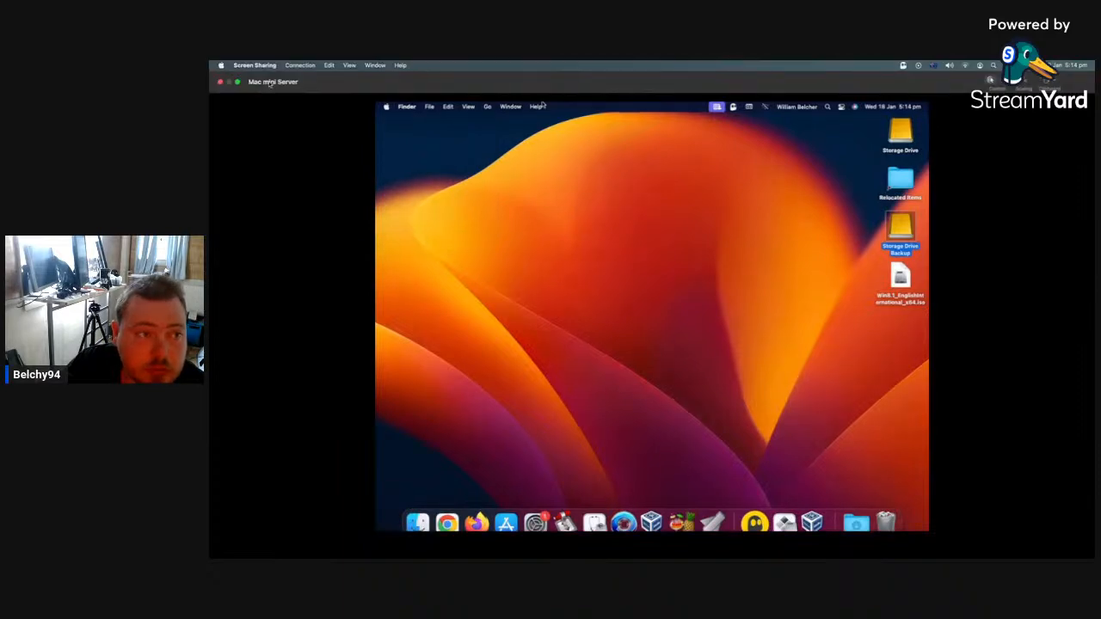
click(239, 81)
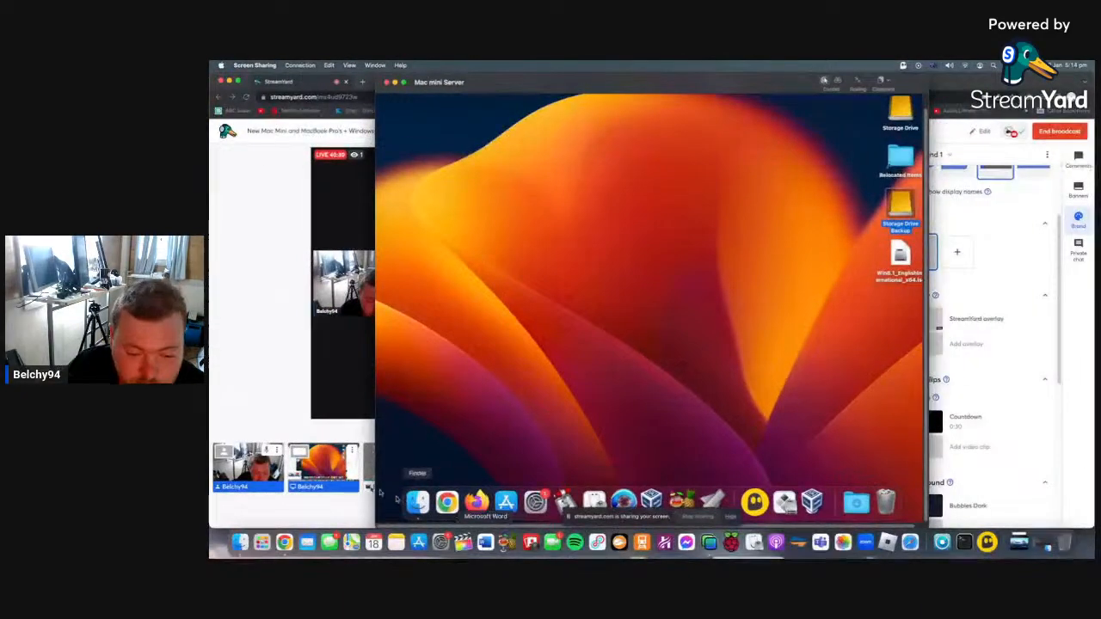
click(236, 388)
mouse_move(316, 471)
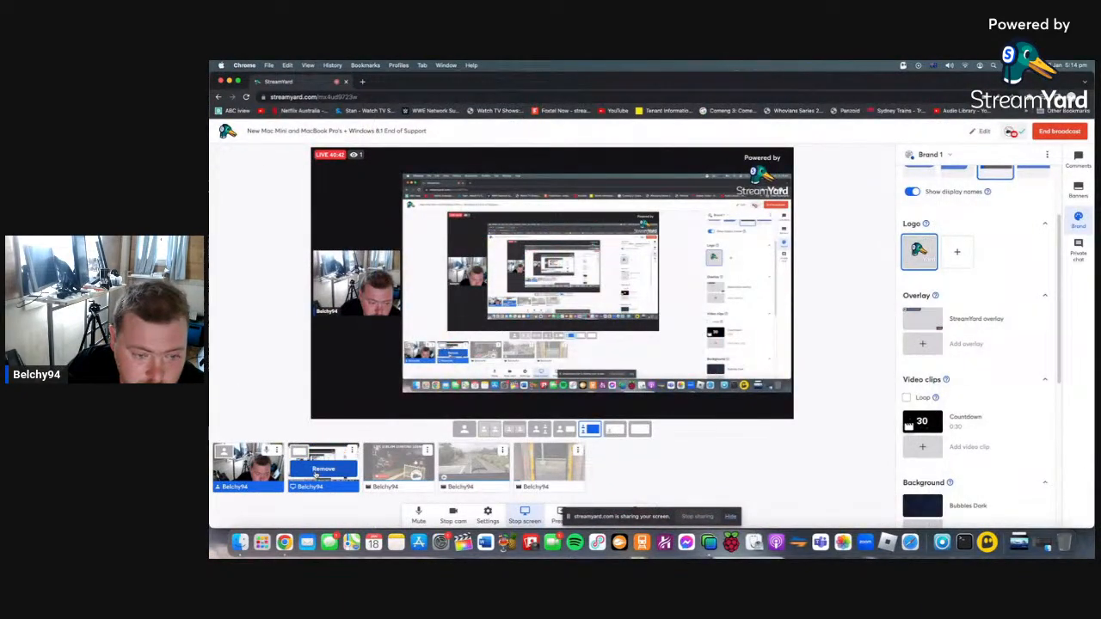
click(316, 472)
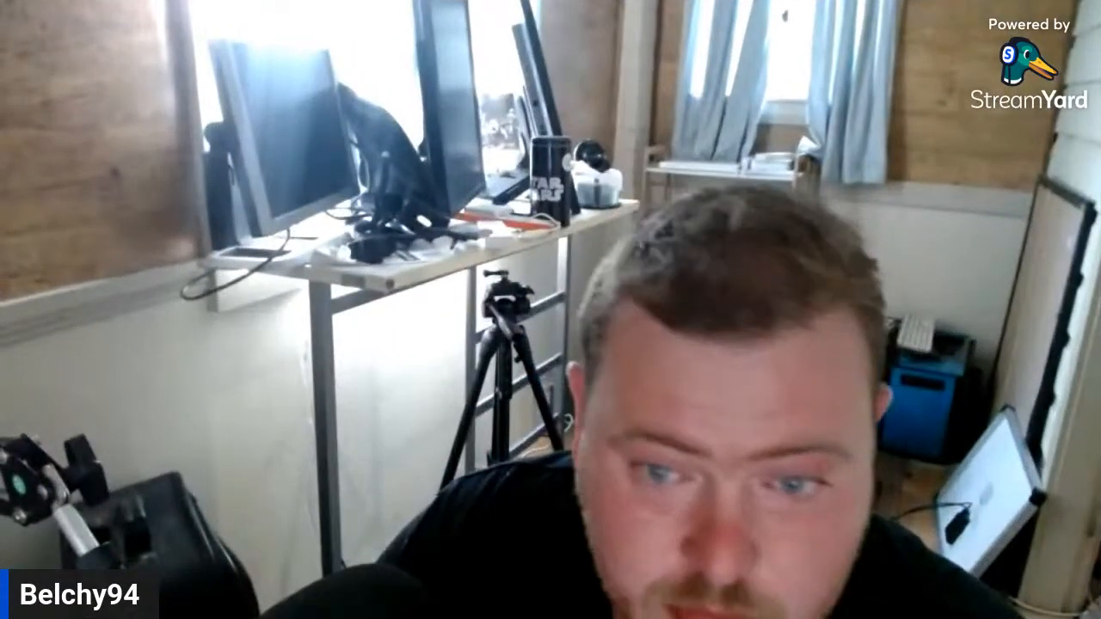